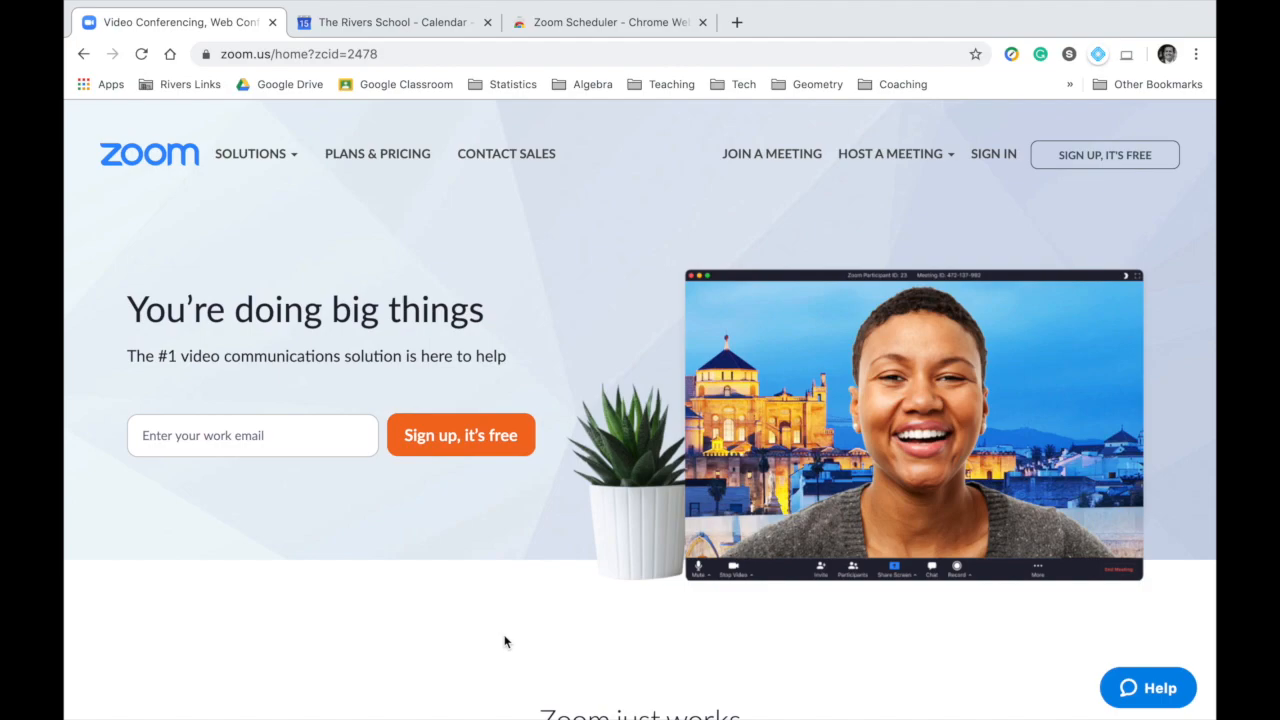
Sign in to Zoom through Google with the school account.
click(994, 153)
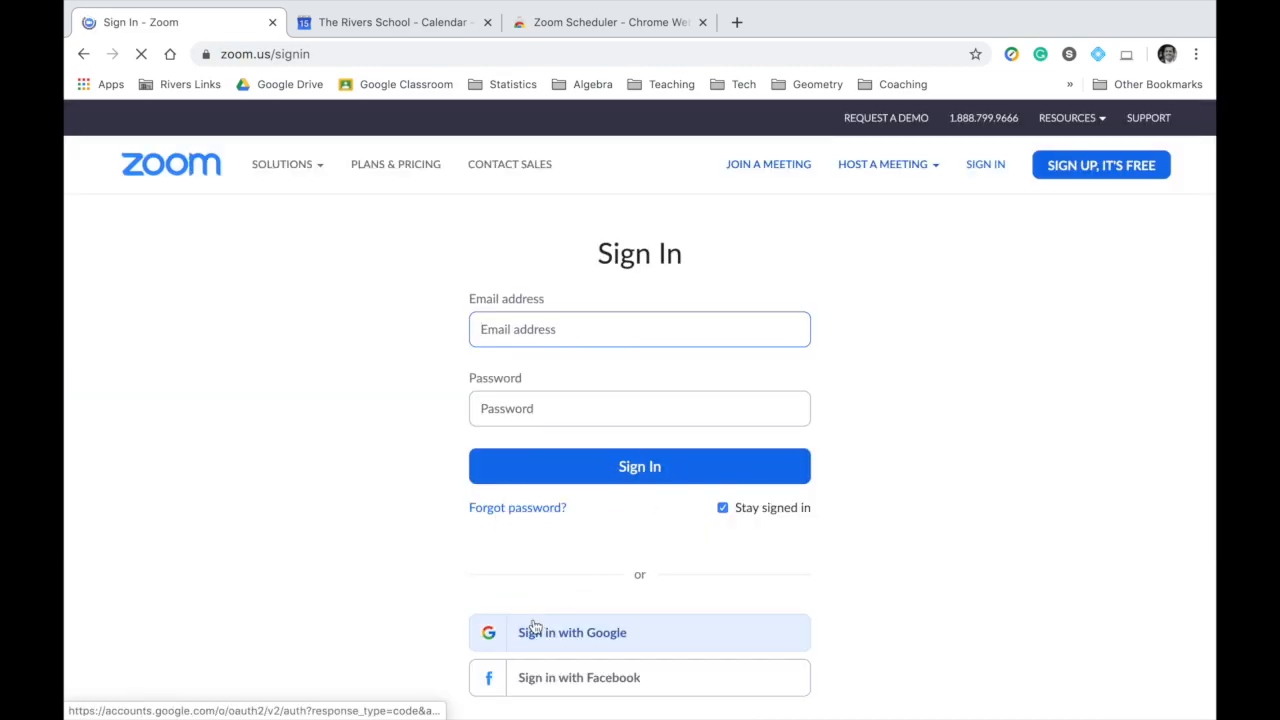
click(543, 634)
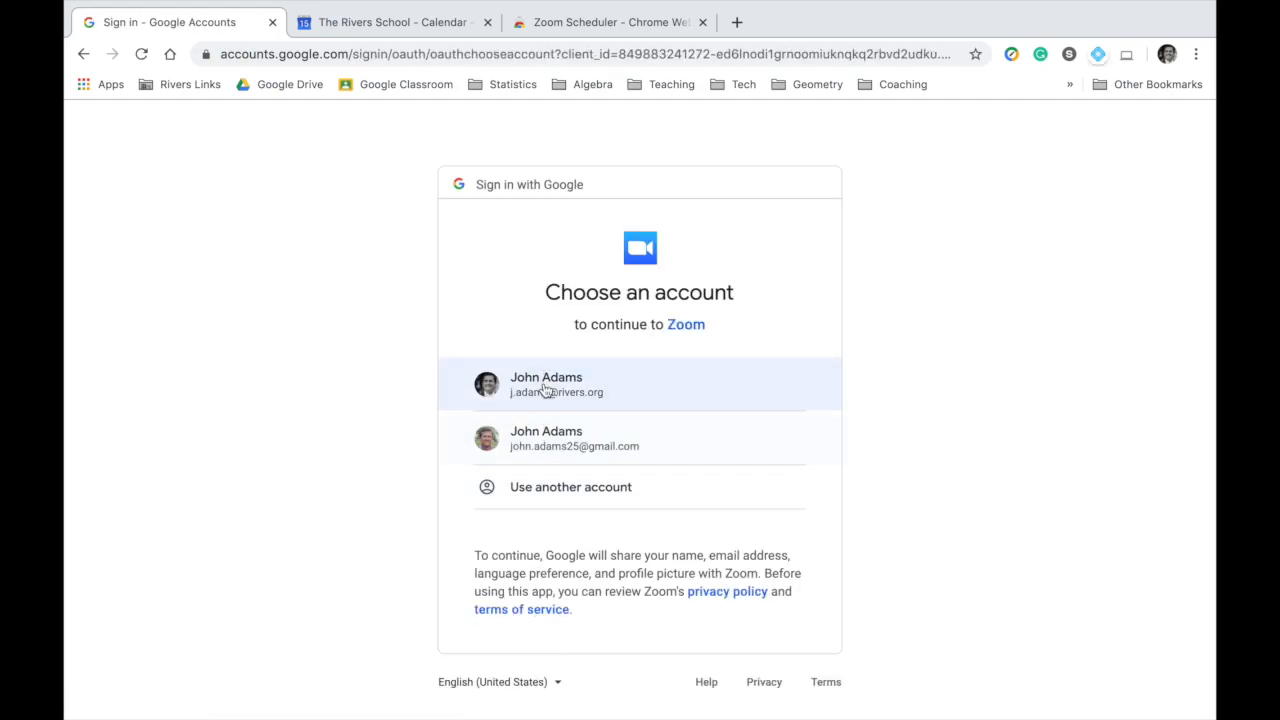
click(544, 387)
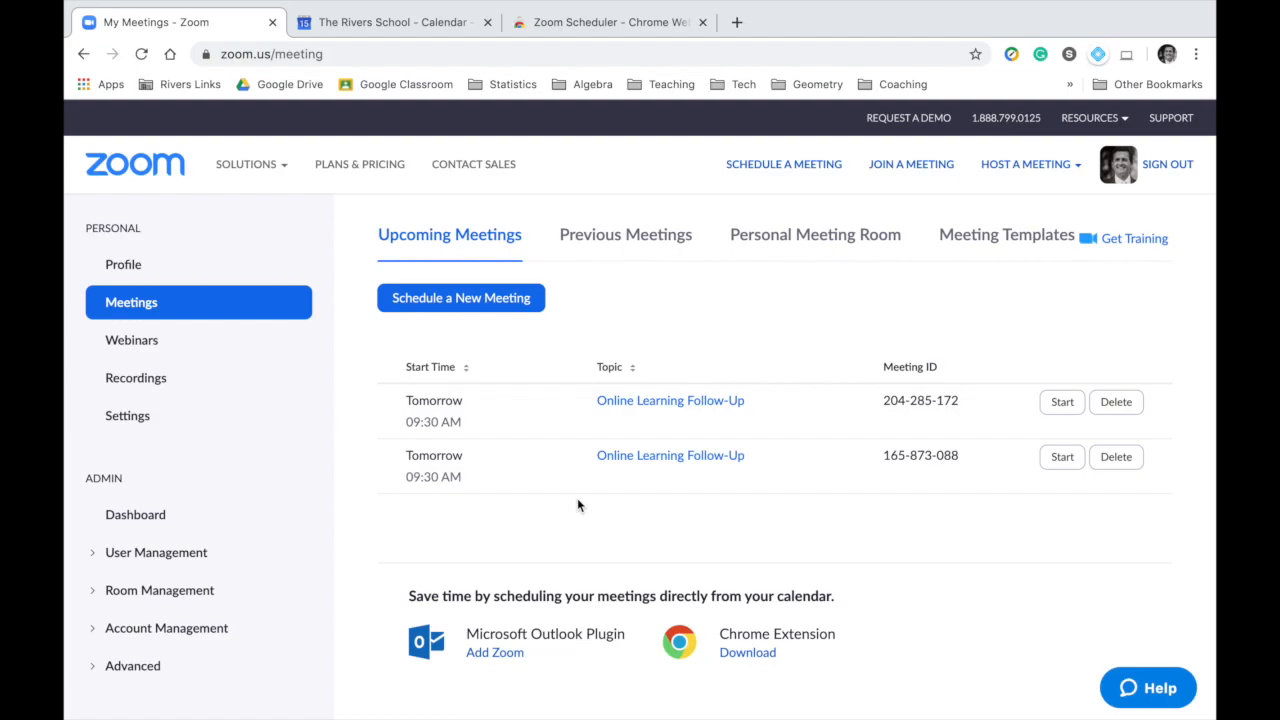
Switch to Google Calendar and look over the schedule for the week of March 15, 2020.
click(397, 30)
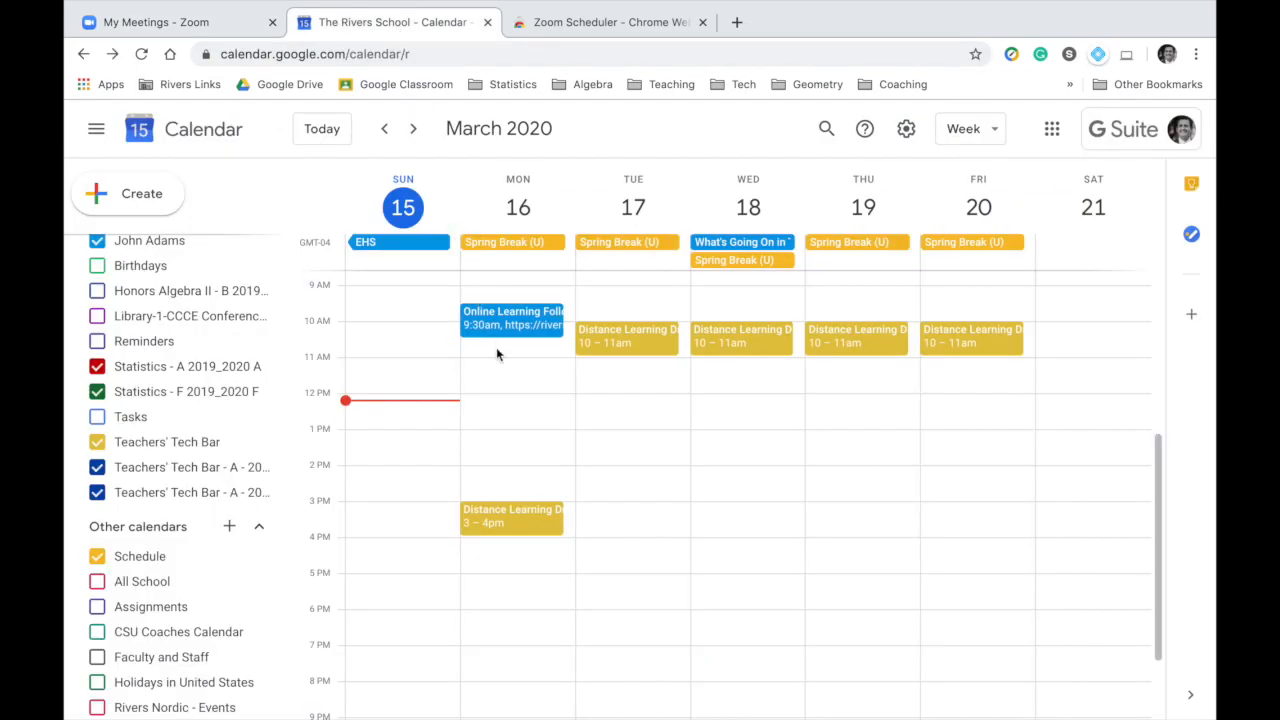
click(496, 405)
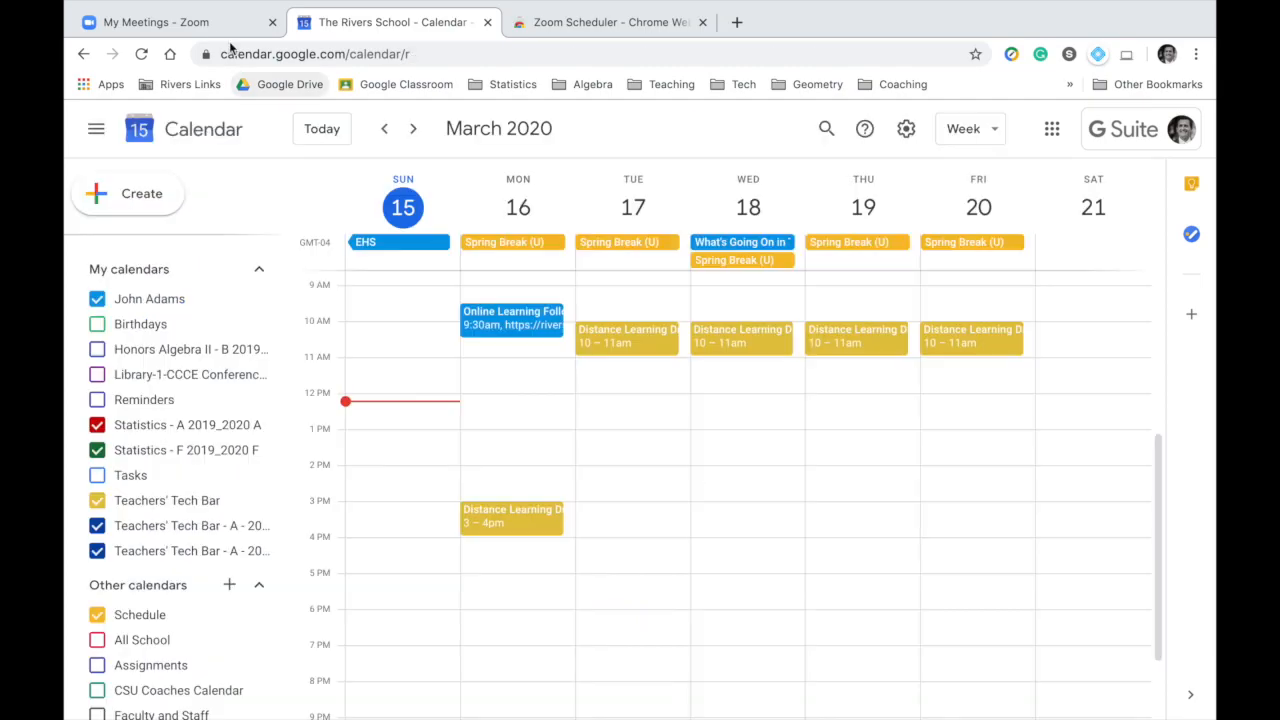
Return to Zoom's upcoming meetings and open the Chrome Web Store page for the Zoom Scheduler extension offered there.
click(205, 27)
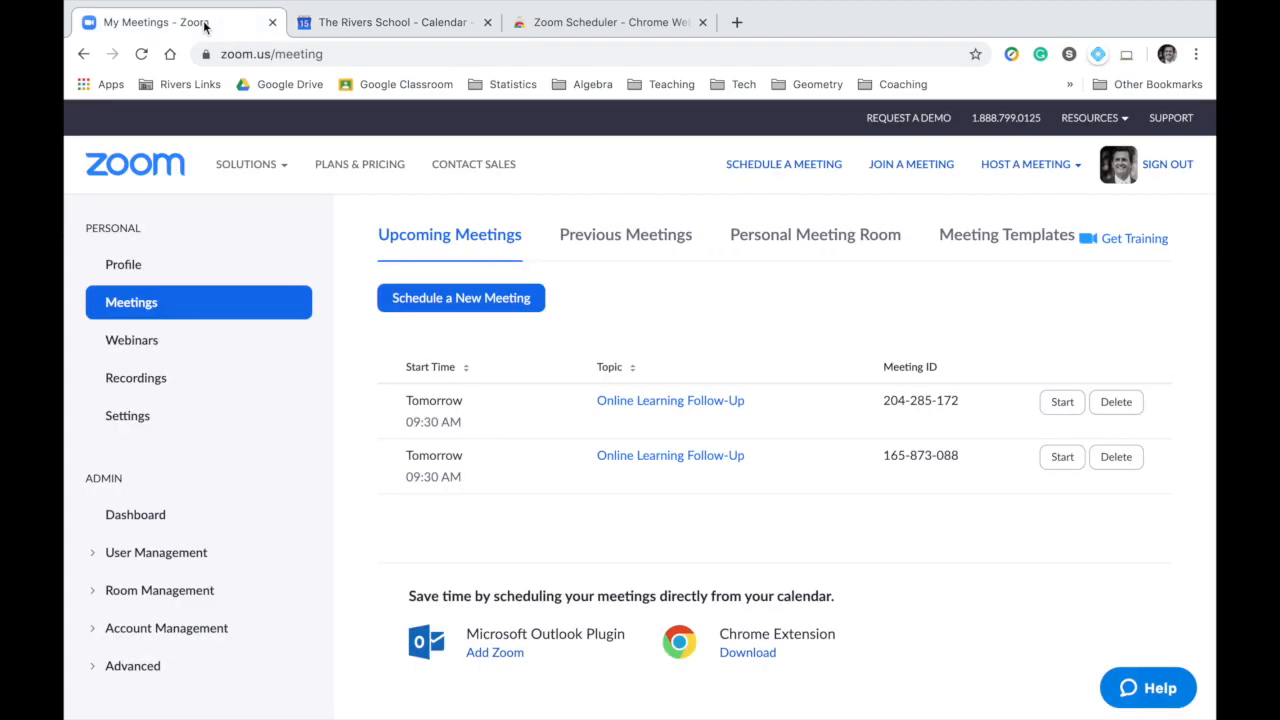
click(746, 653)
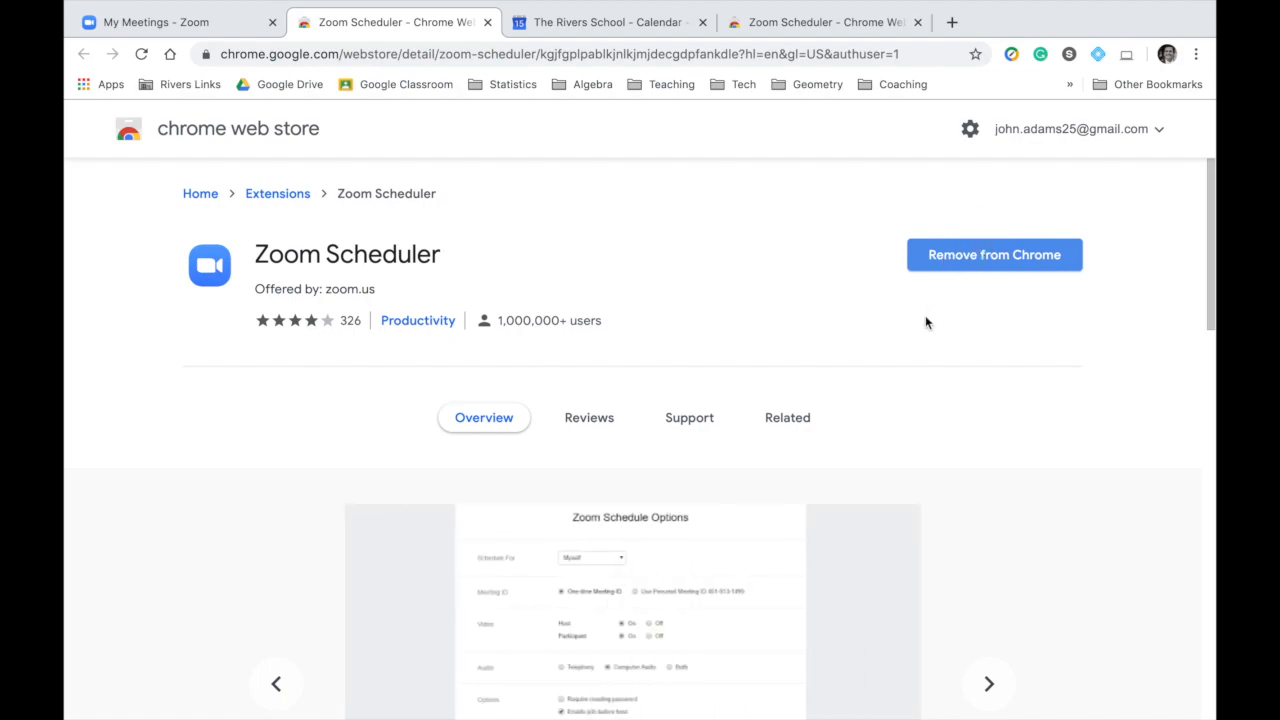
click(753, 27)
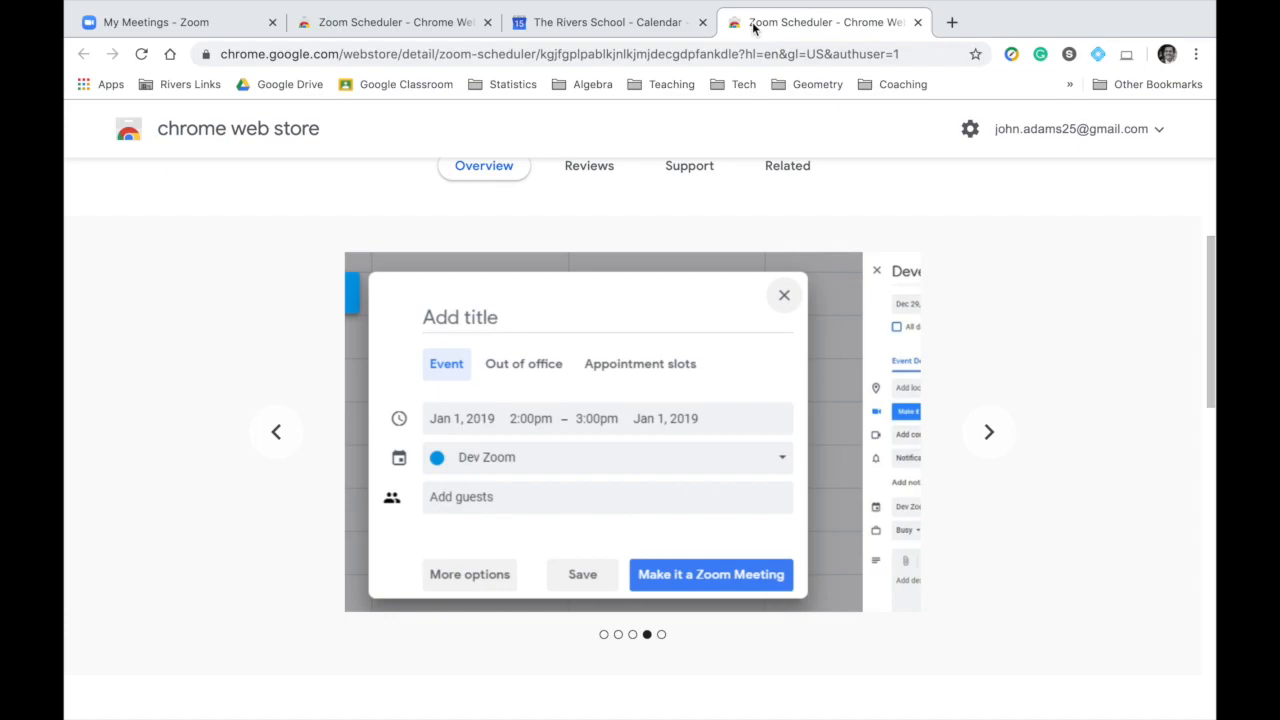
In Google Calendar, start a new event on Monday, March 16 at 1:30pm and make it a Zoom meeting.
click(600, 27)
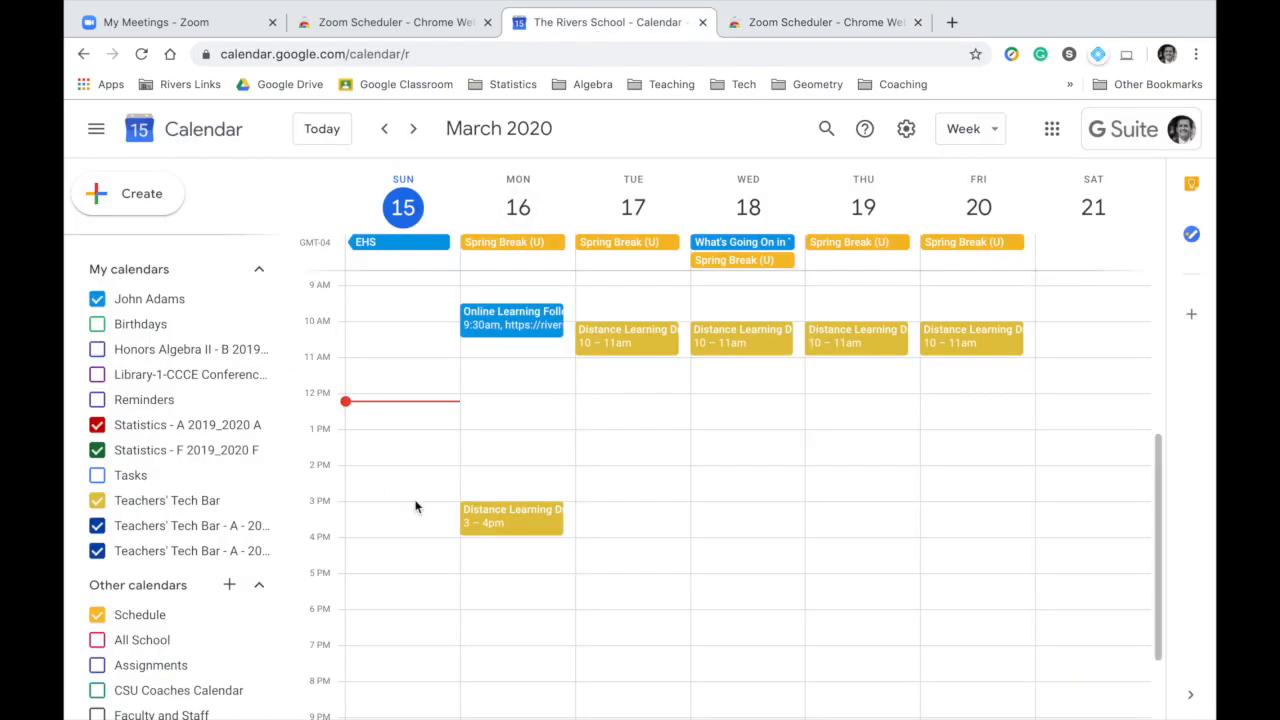
click(516, 450)
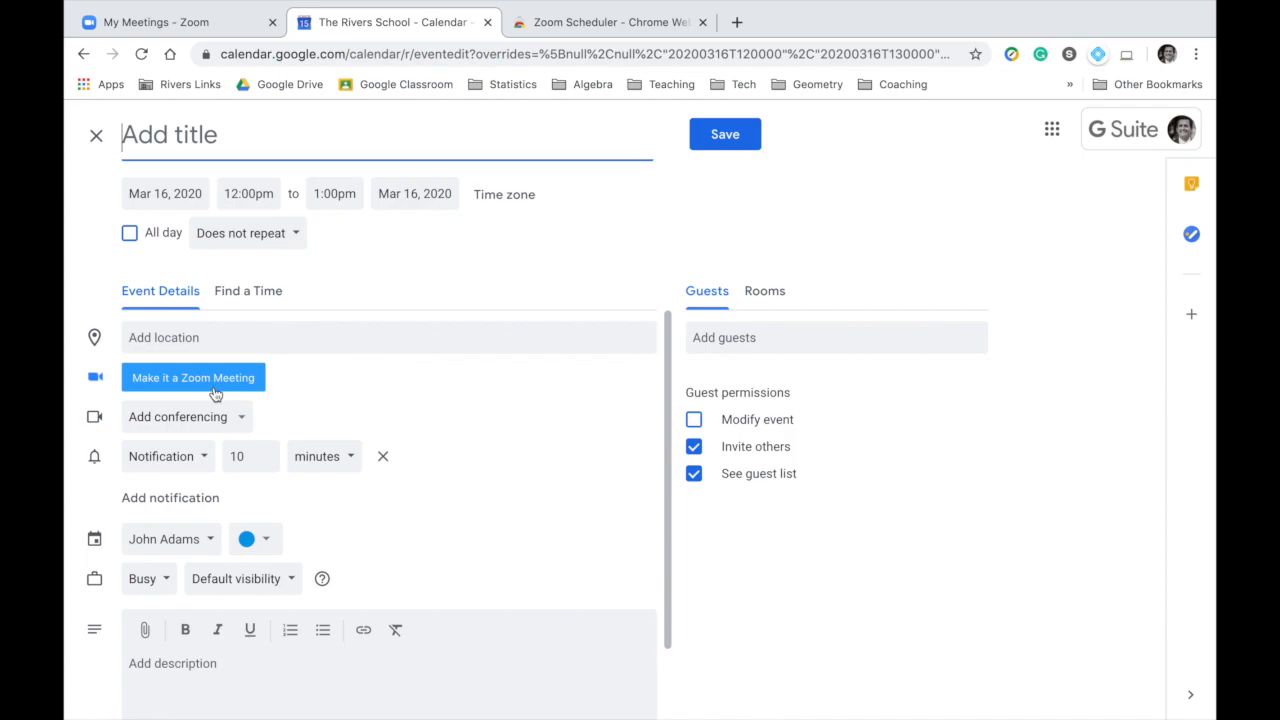
click(213, 386)
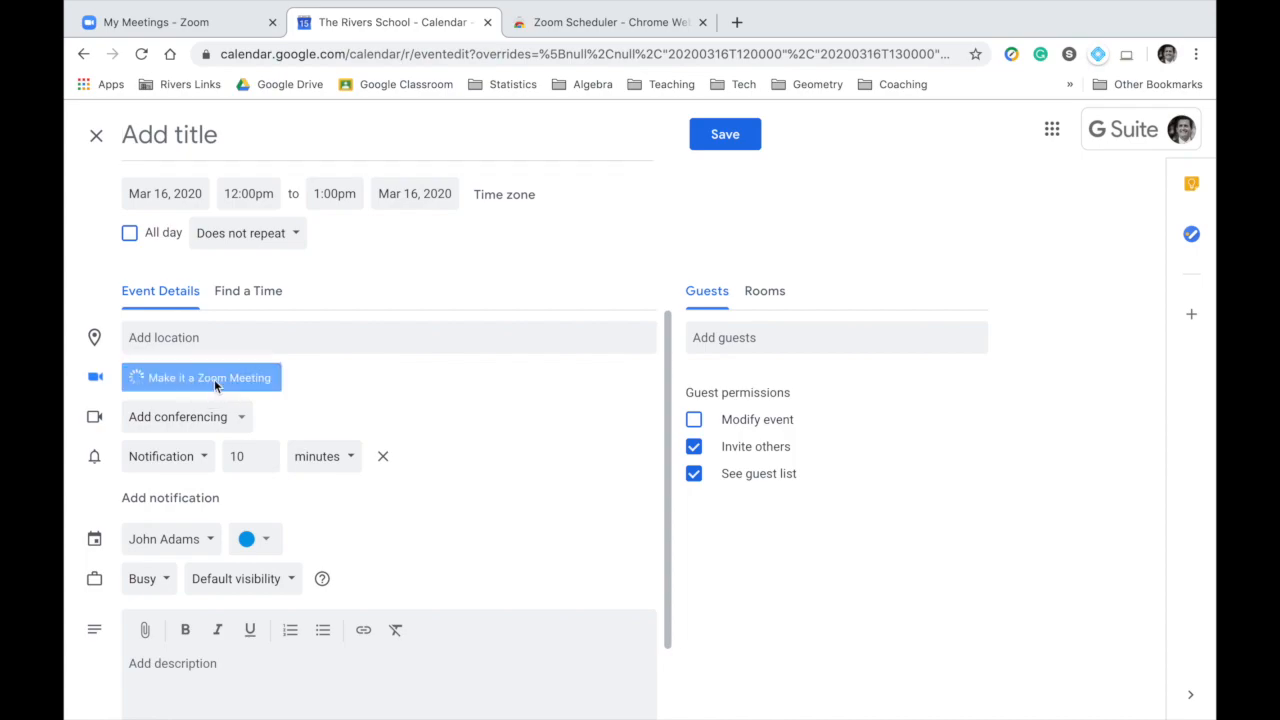
Review the Zoom event's title and the option to attach a file to its description.
triple_click(220, 141)
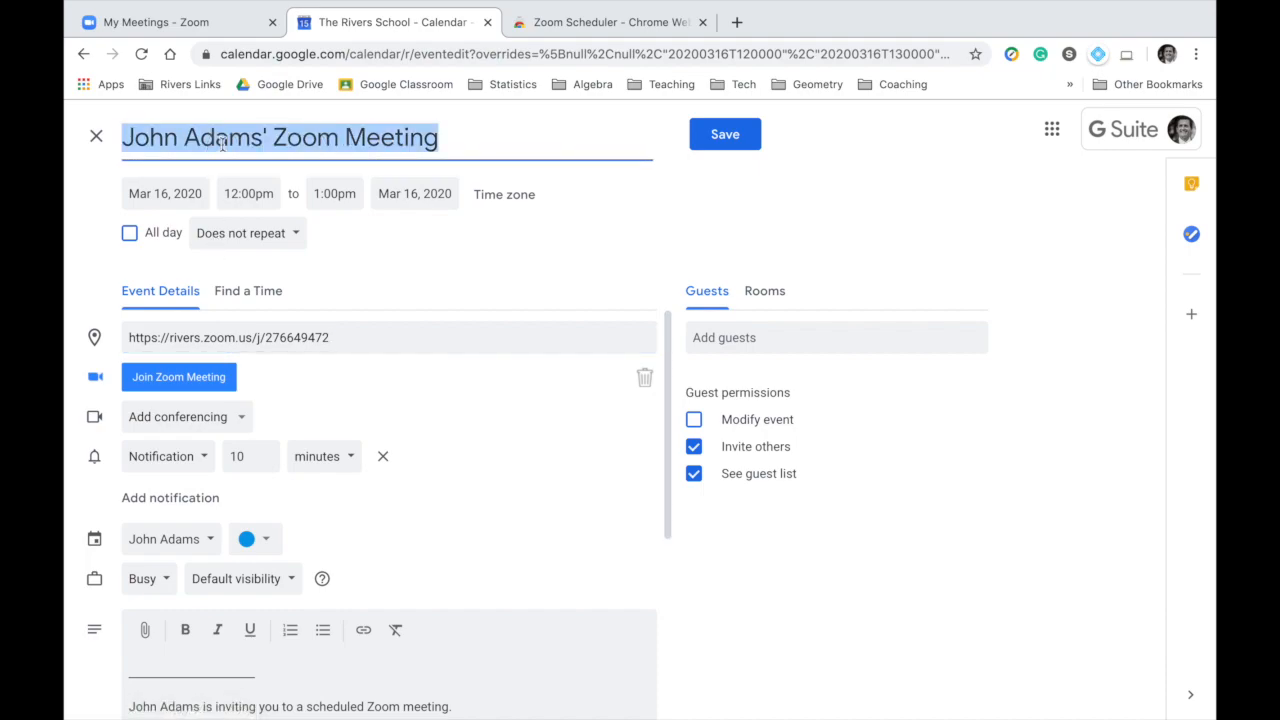
scroll(148, 650, down, 1)
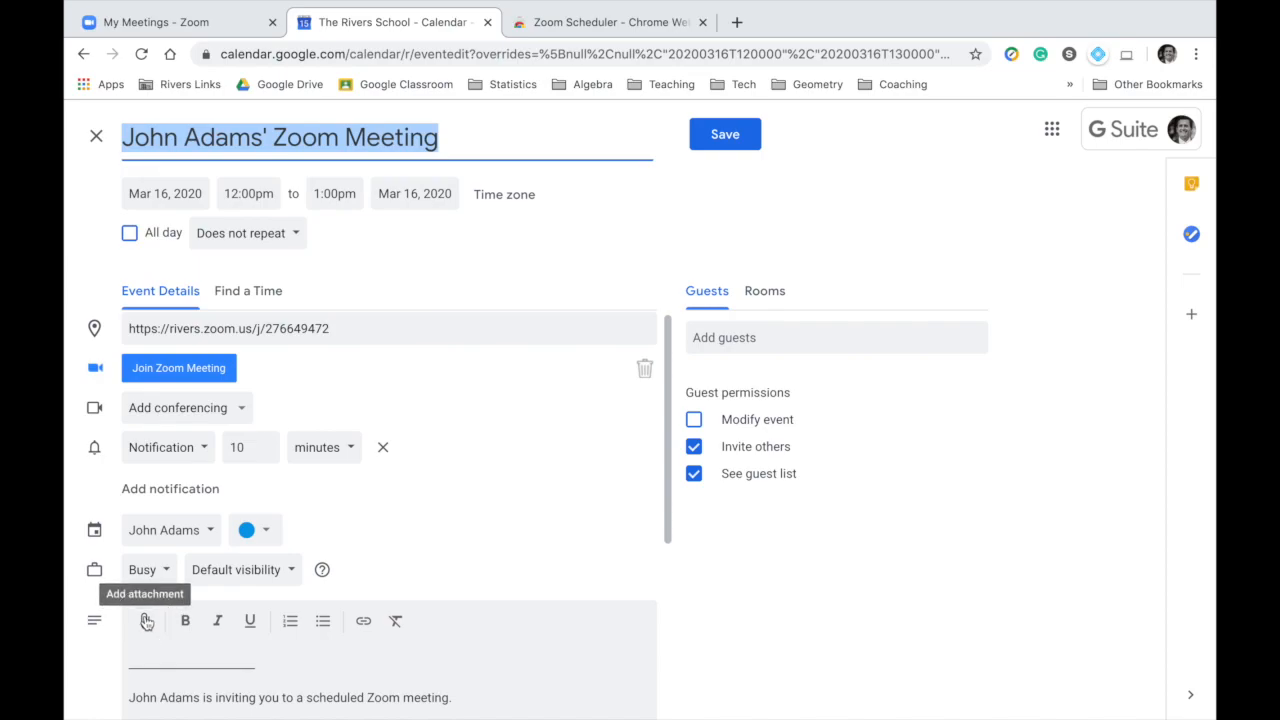
click(145, 623)
key(Escape)
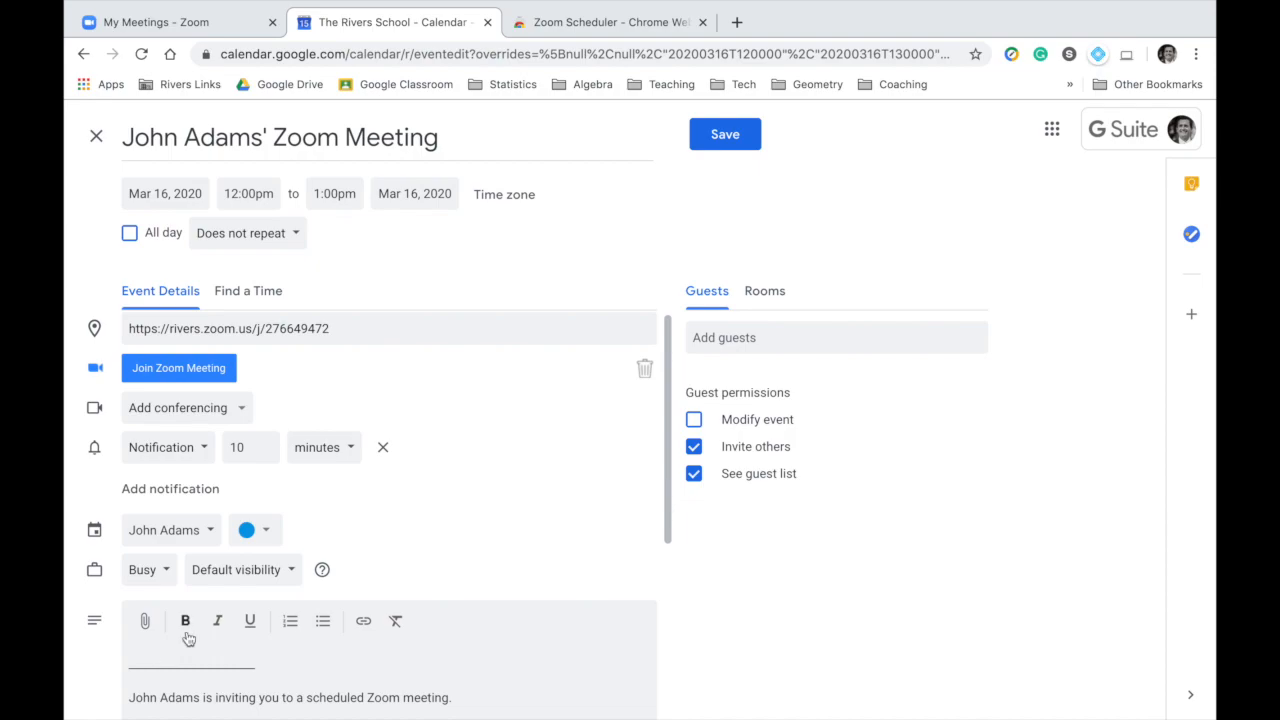
Highlight the Zoom join link in the event description.
scroll(186, 640, down, 3)
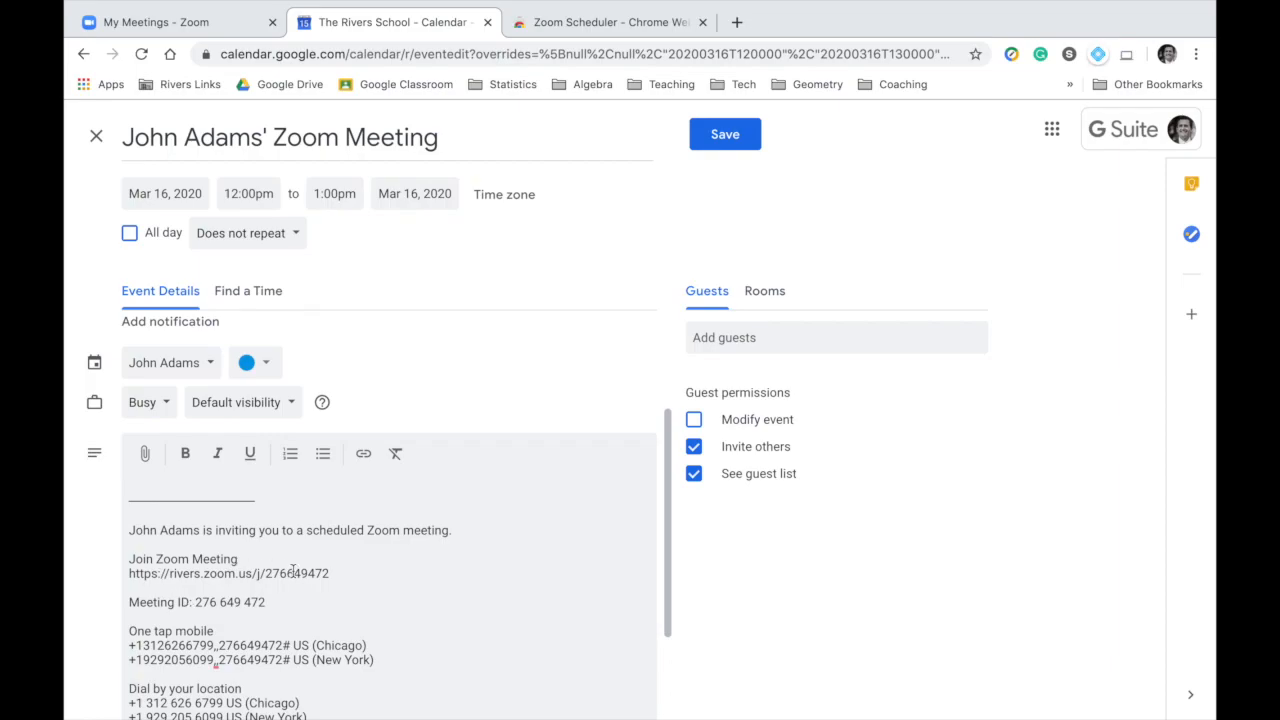
drag(329, 573, 128, 562)
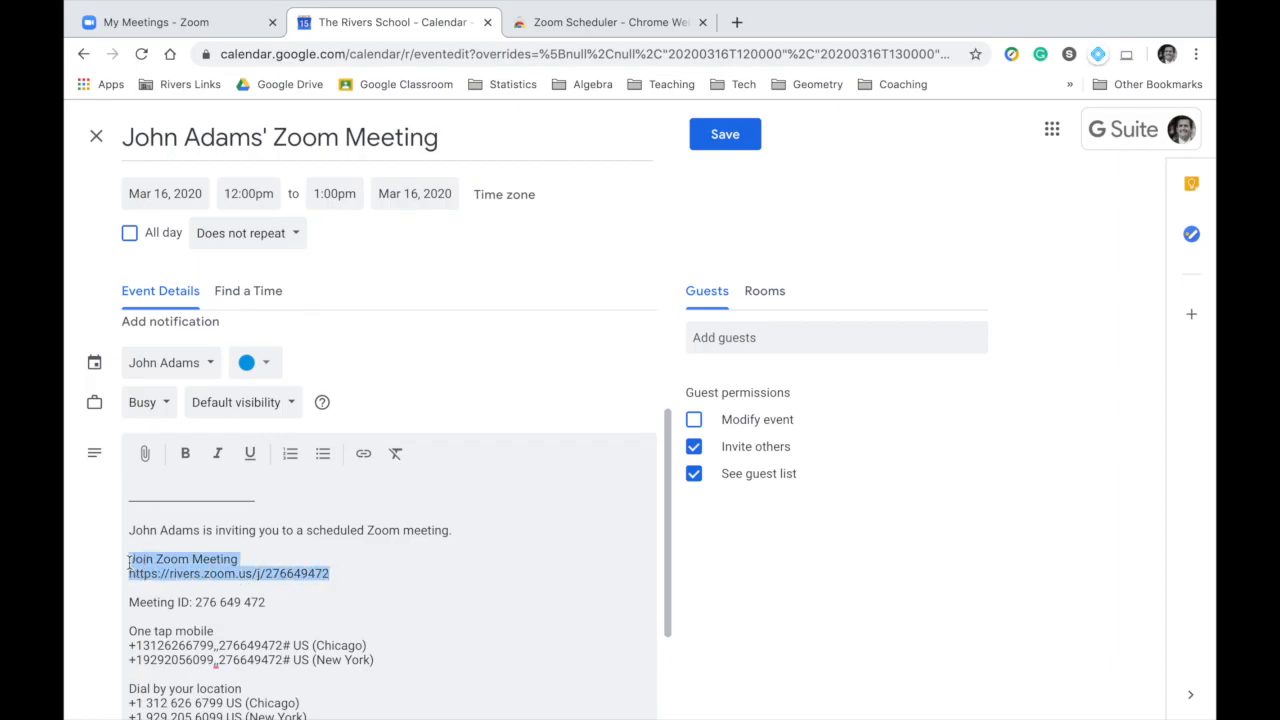
click(143, 573)
drag(321, 576, 121, 575)
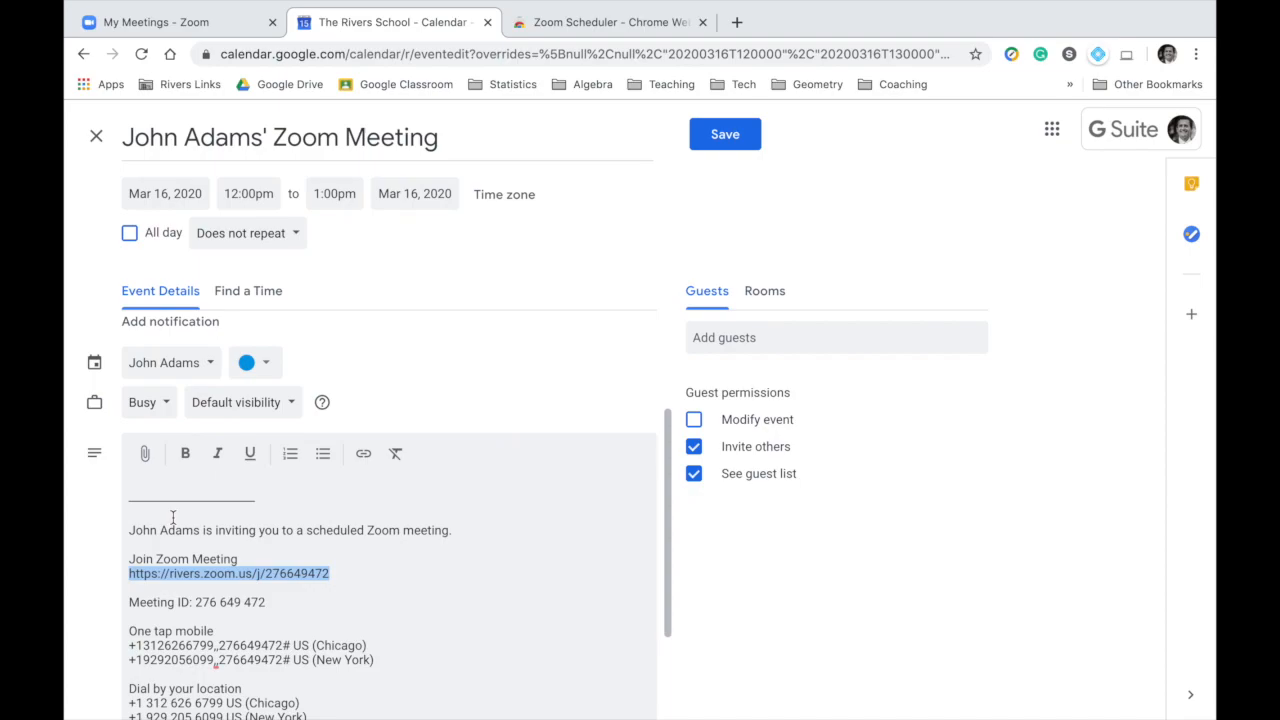
Assign the event to the "Statistics - A 2019_2020 A" calendar.
scroll(172, 517, up, 3)
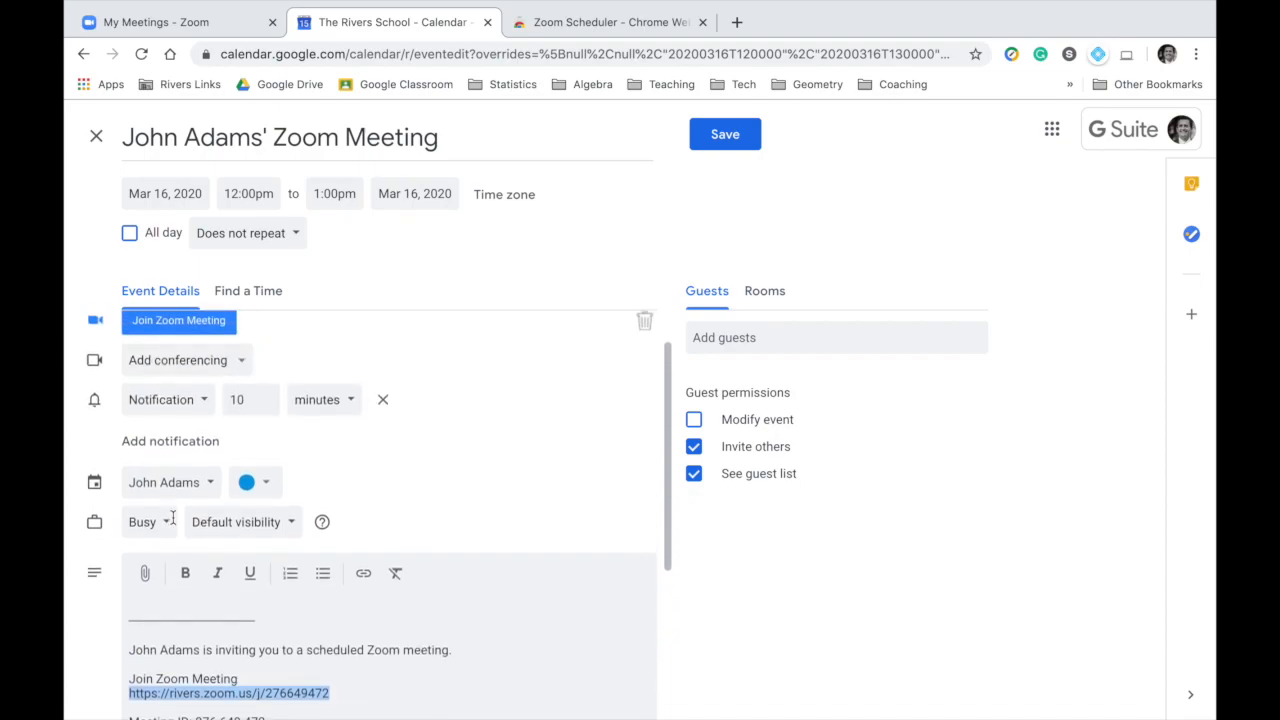
scroll(175, 522, down, 1)
scroll(178, 516, up, 1)
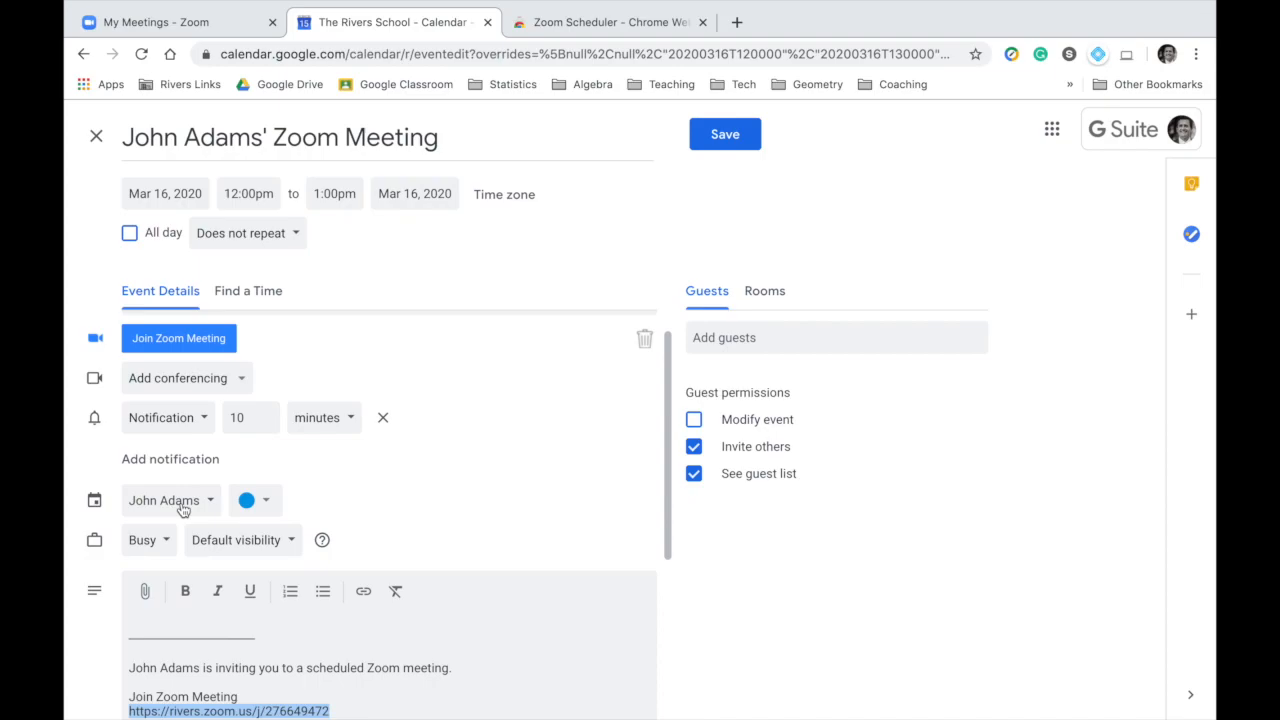
click(182, 510)
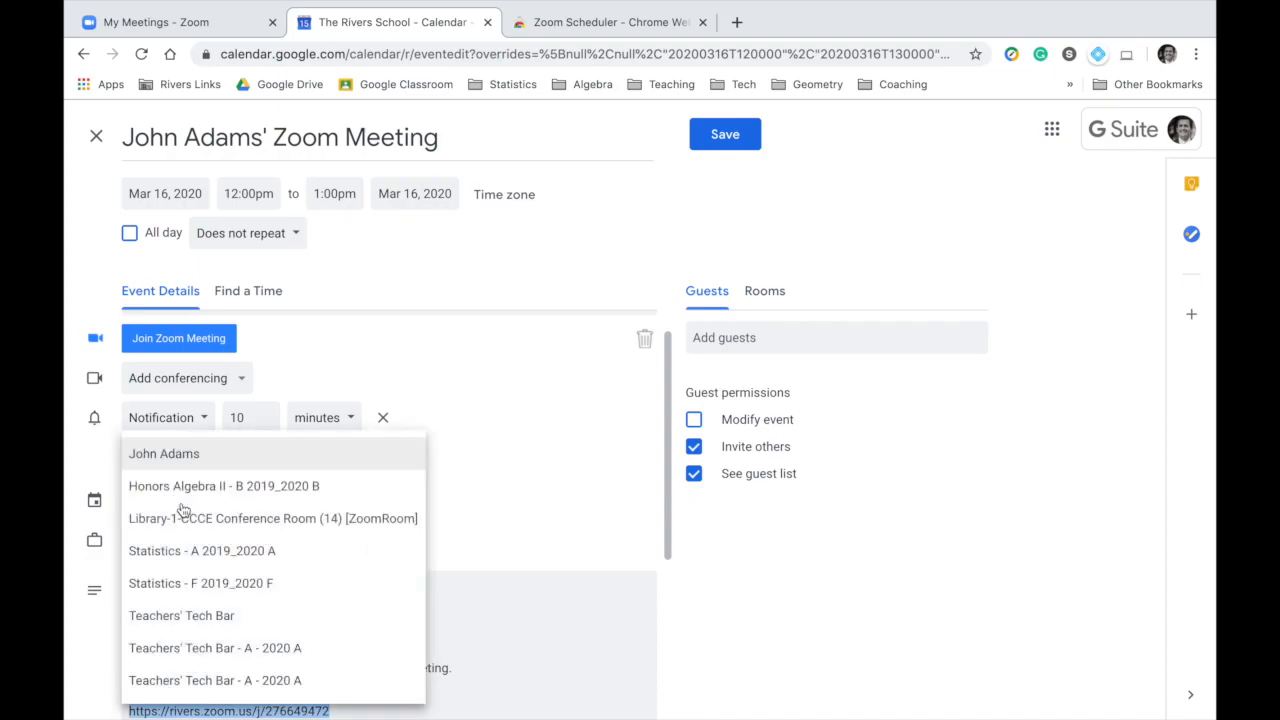
click(190, 558)
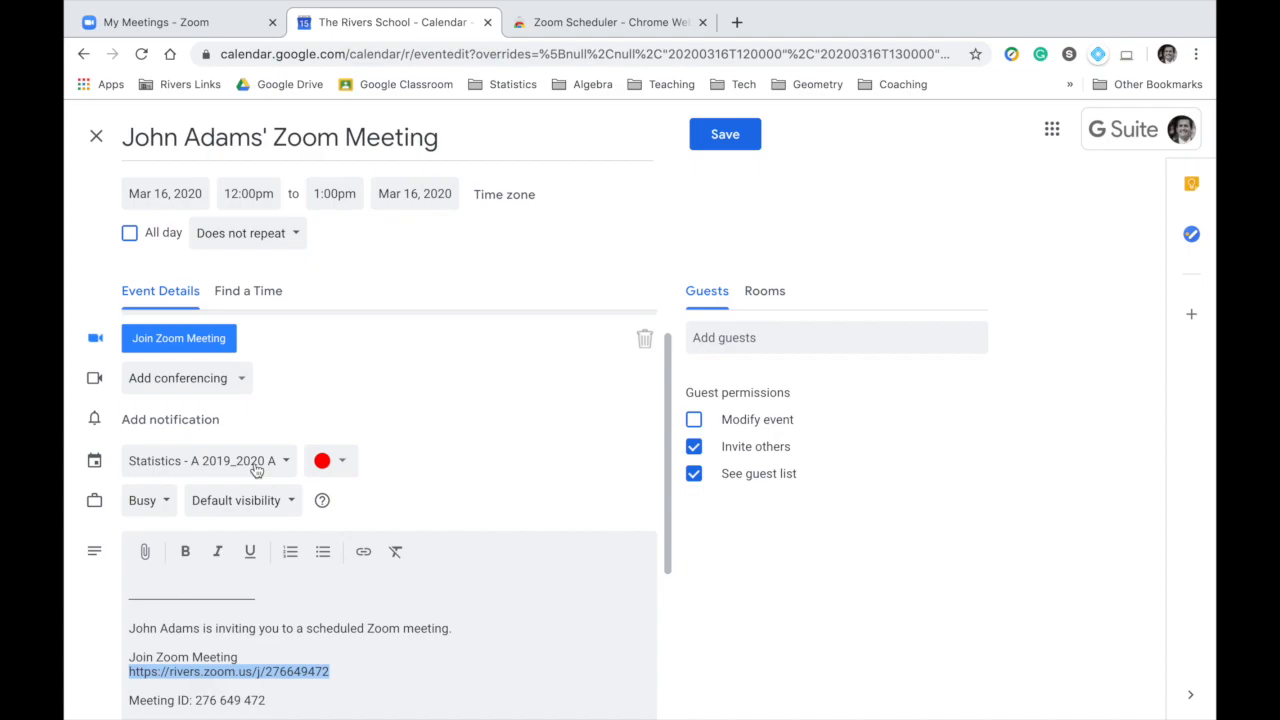
Check the suggested guests for the event, and discard the unsaved event.
click(736, 337)
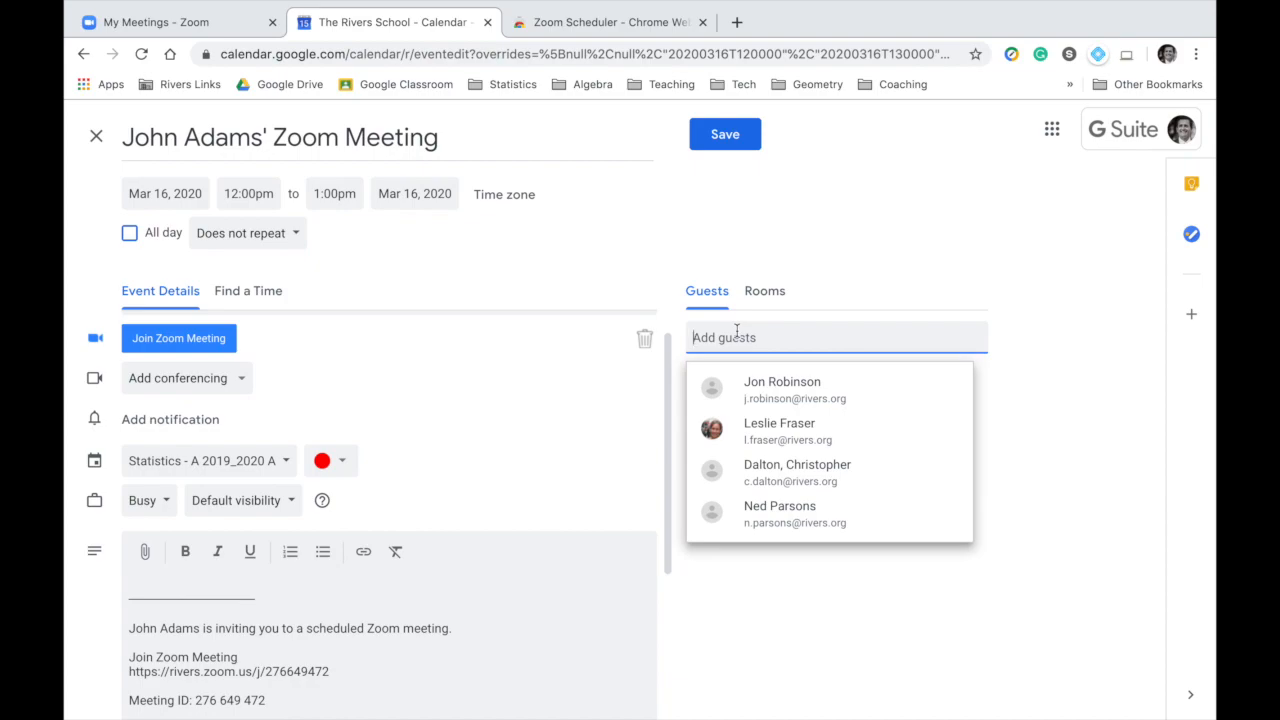
click(776, 232)
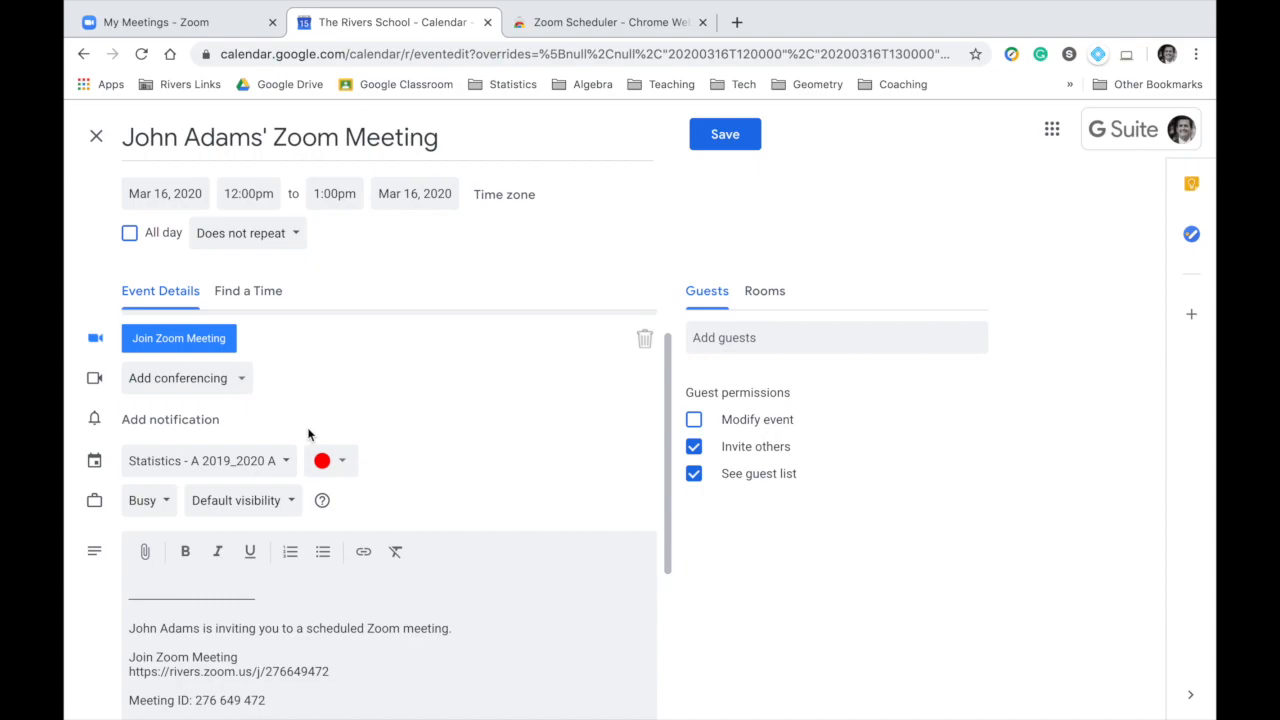
click(96, 137)
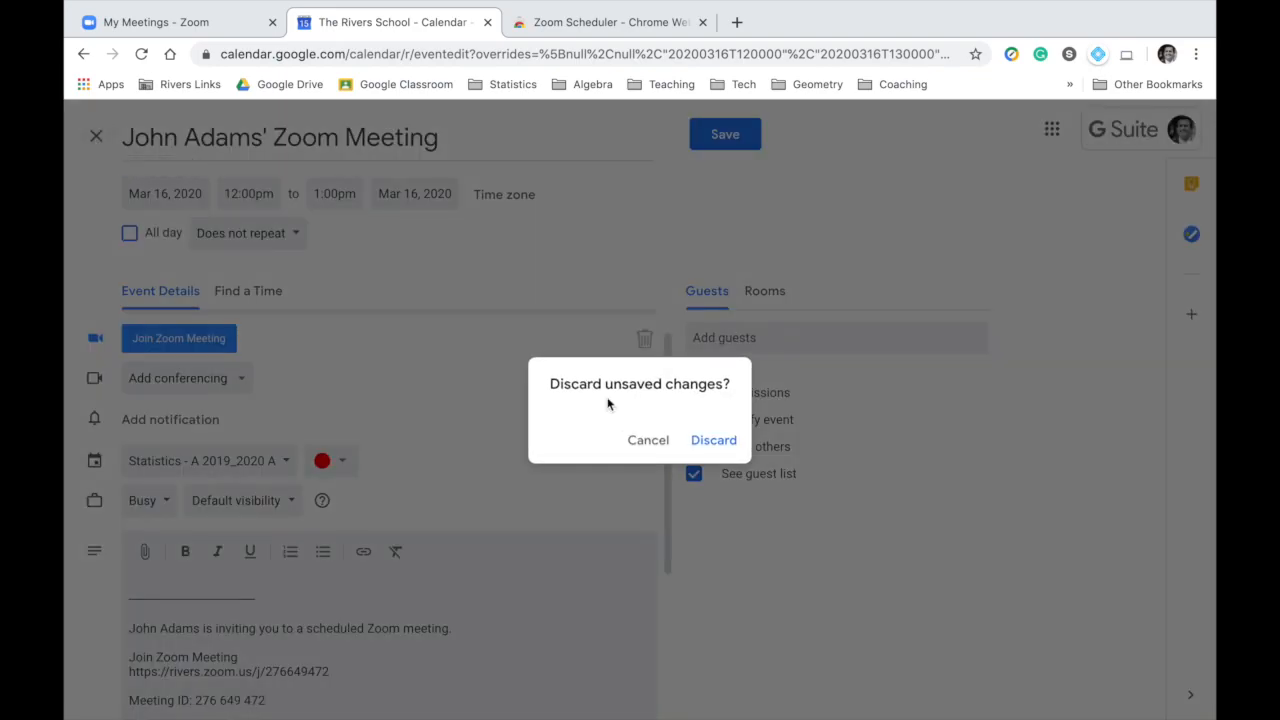
click(738, 443)
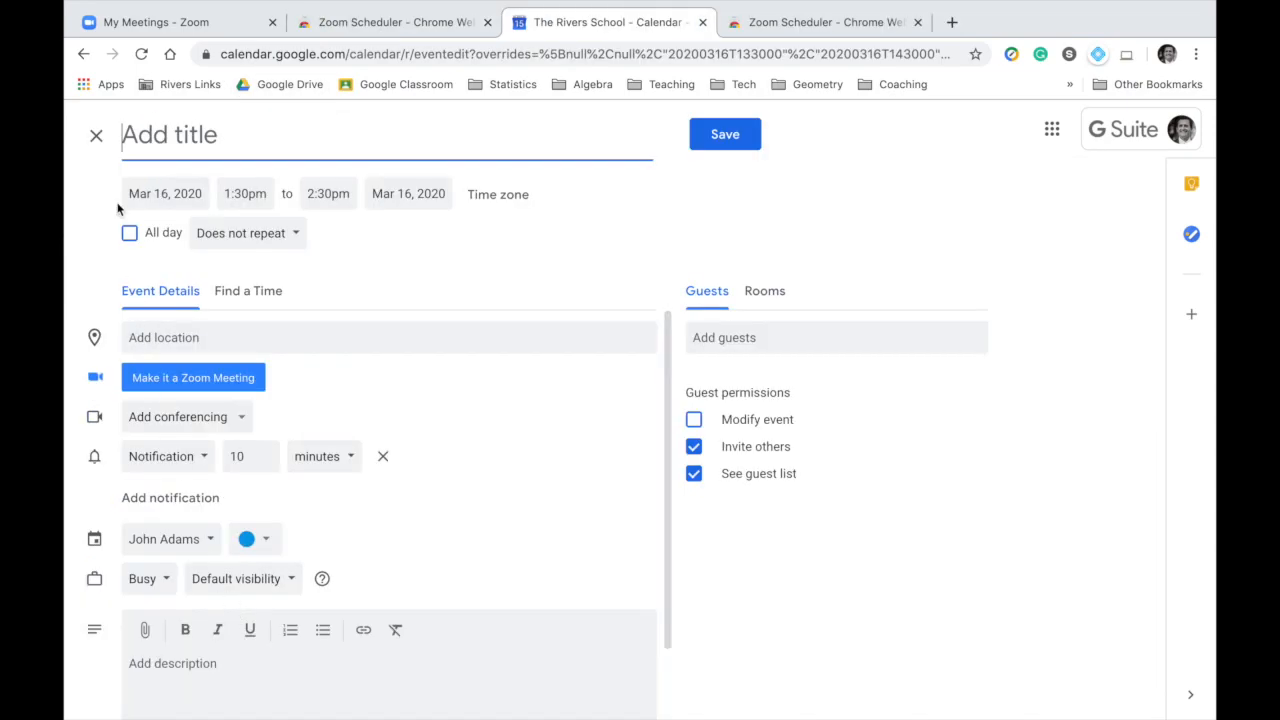
Revisit the Zoom meetings page, the Zoom Scheduler extension page and the blank calendar event form.
click(145, 22)
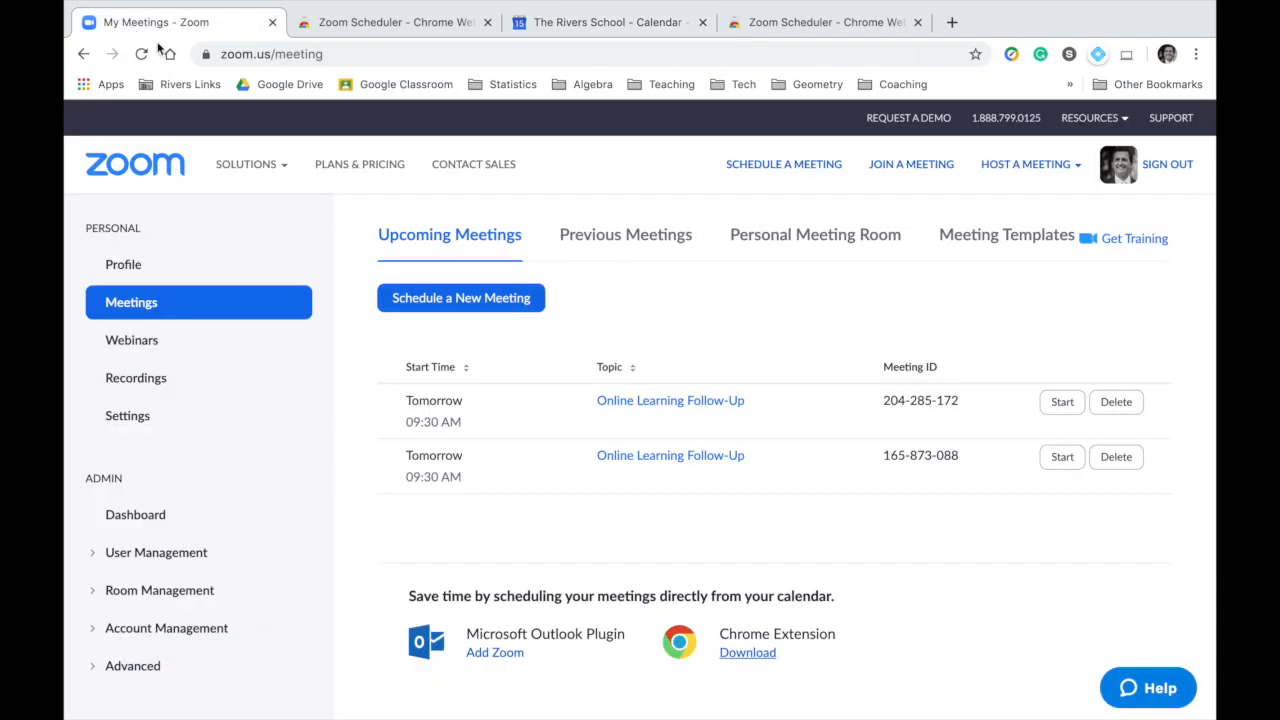
click(353, 25)
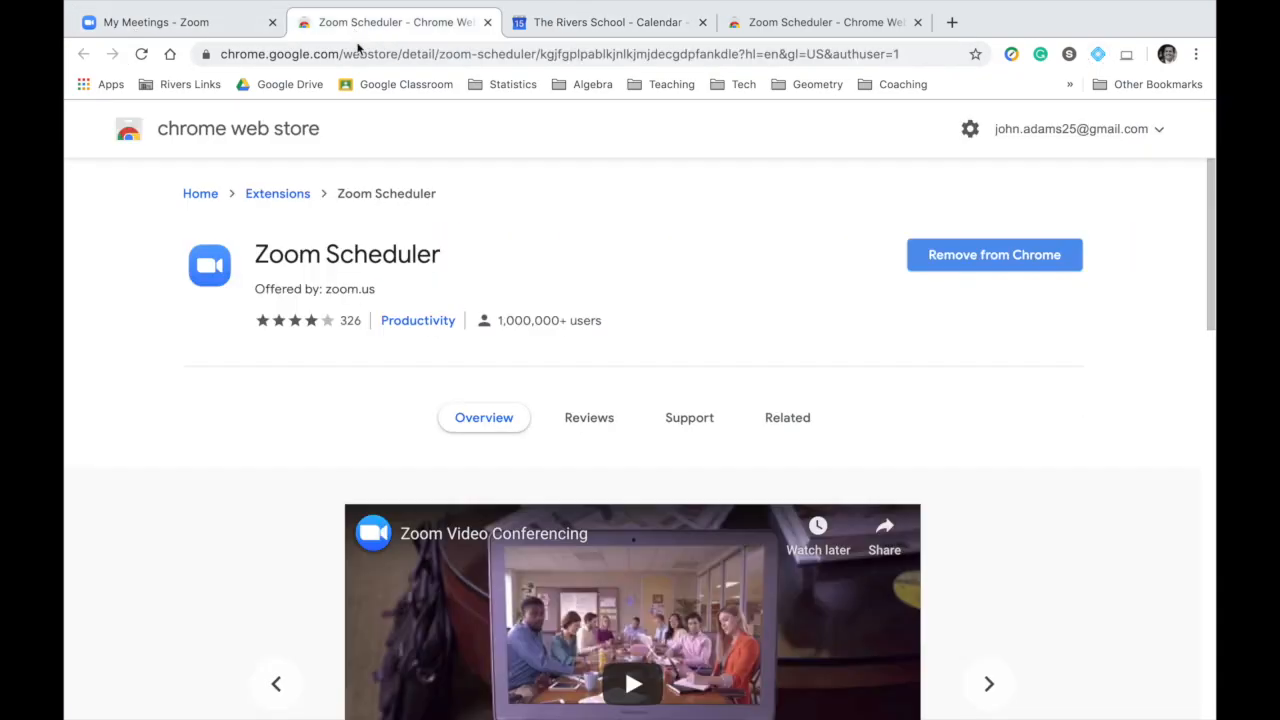
click(597, 24)
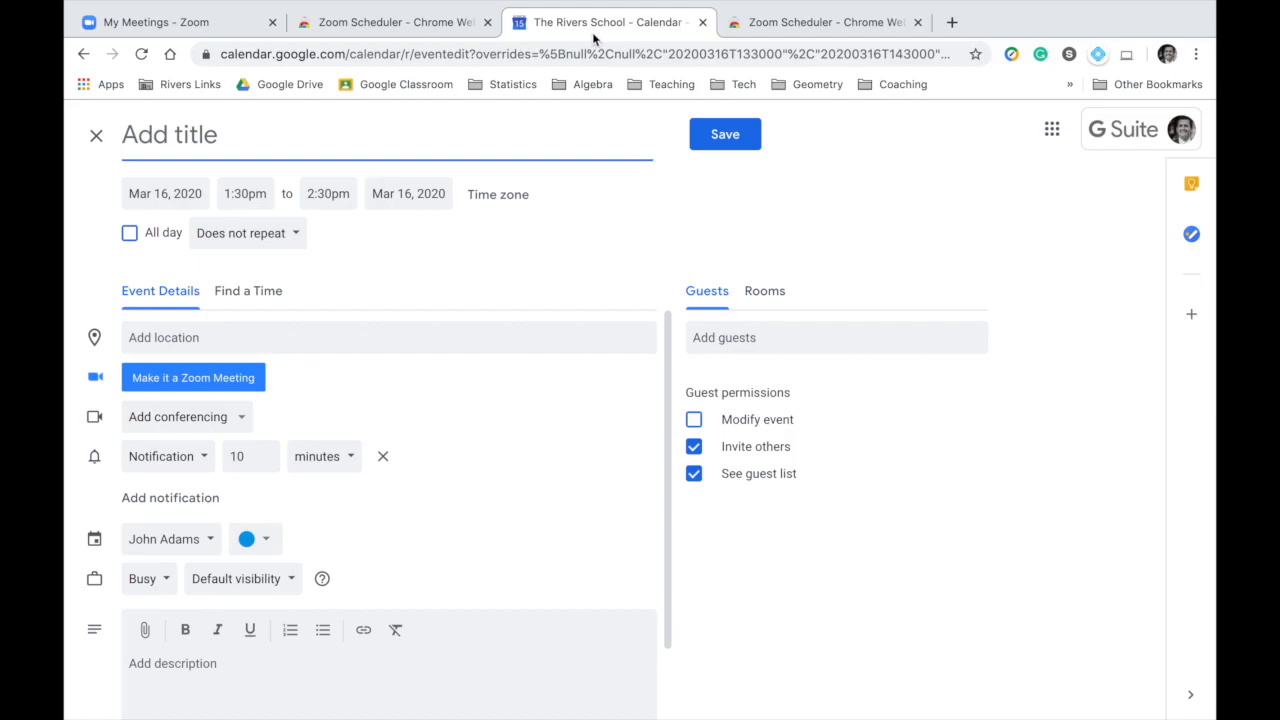
click(158, 30)
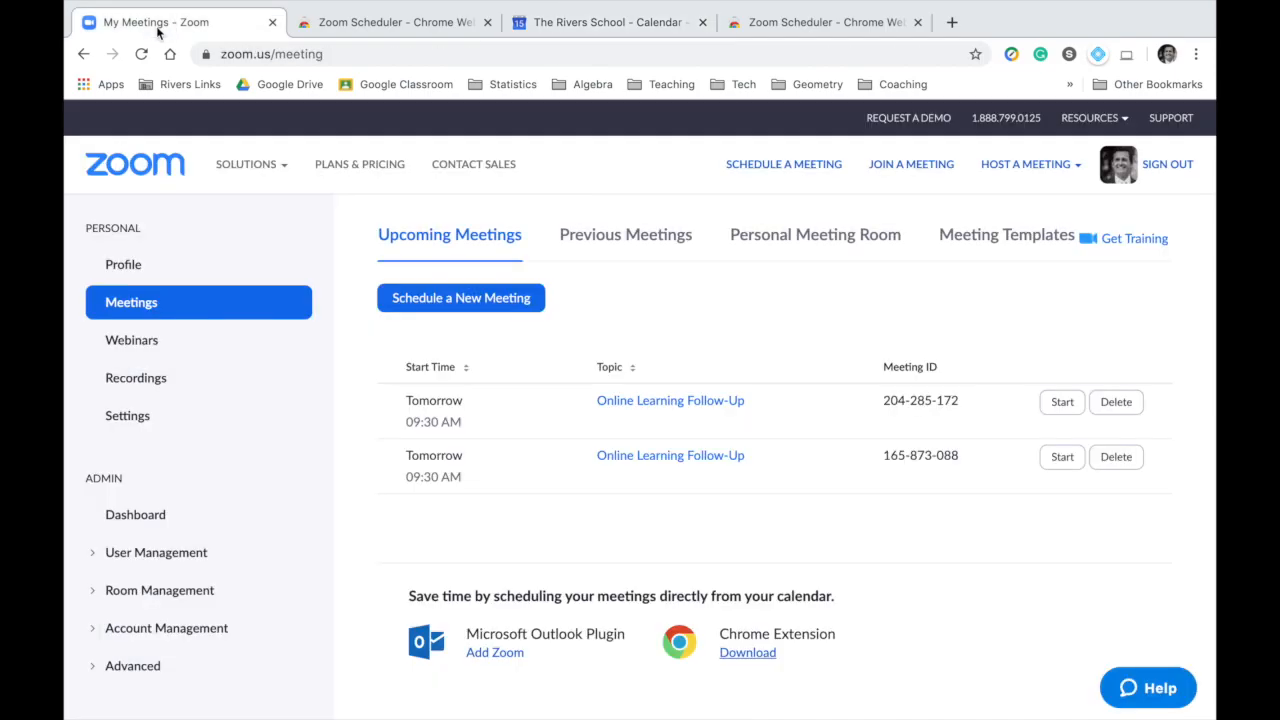
click(535, 33)
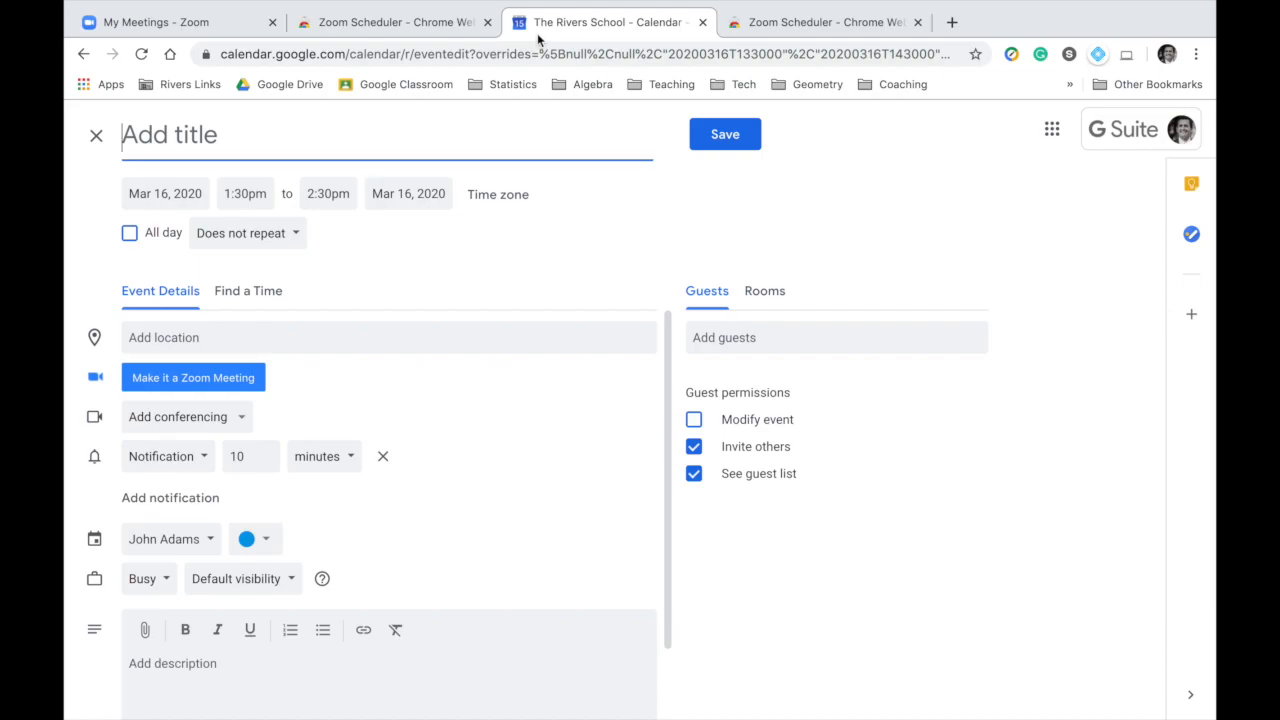
Close the blank event form and view the details of Monday's "Online Learning Follow-Up" event.
click(94, 138)
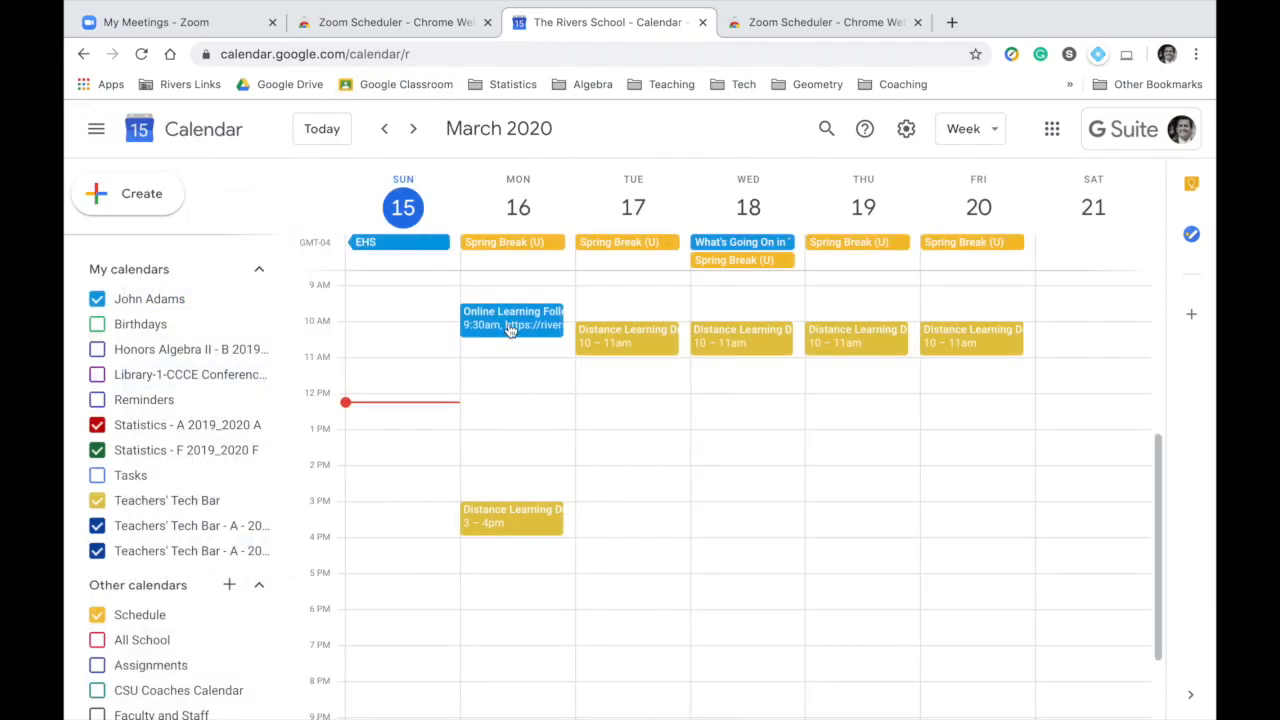
click(510, 328)
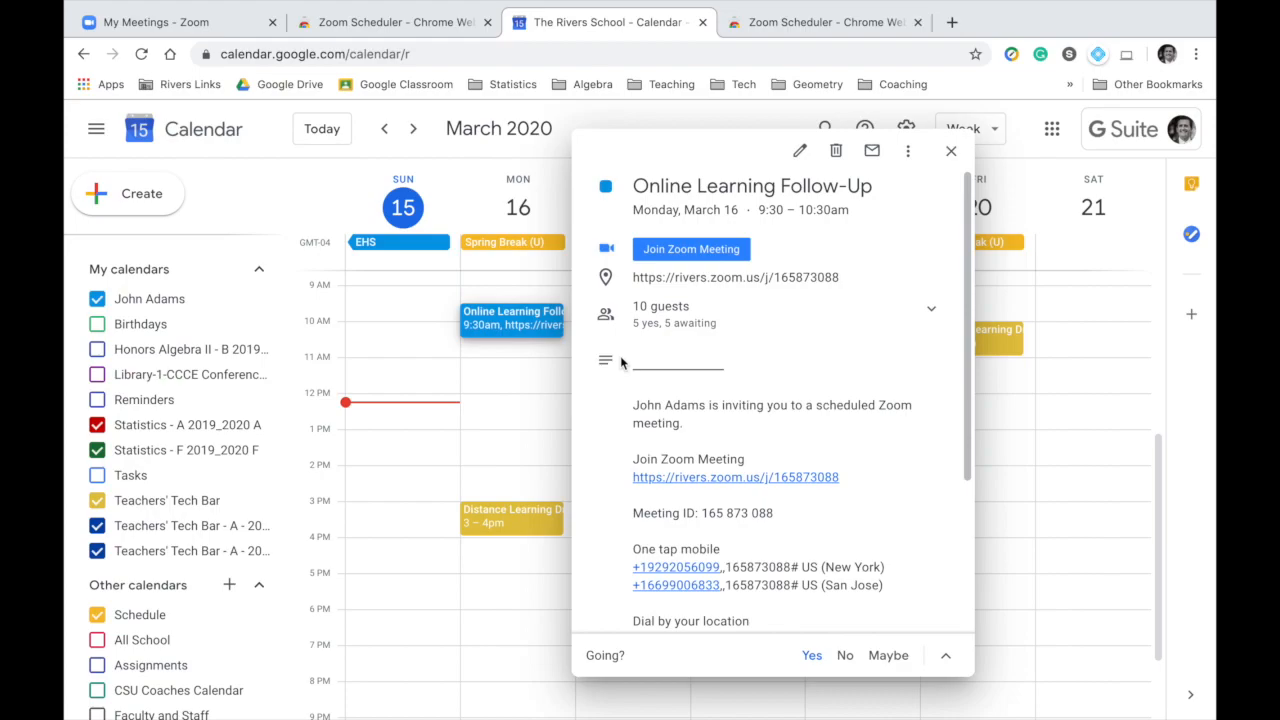
Return to the Zoom website and launch hosting of an instant meeting.
click(205, 26)
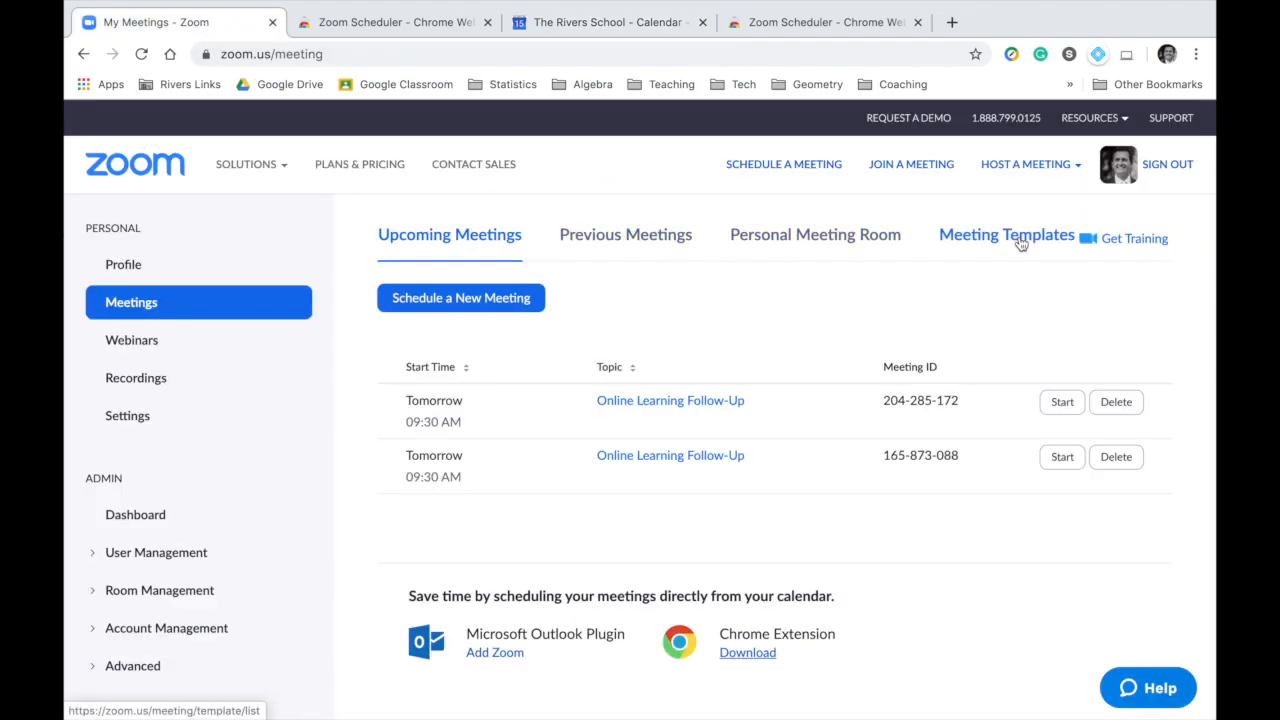
click(1038, 172)
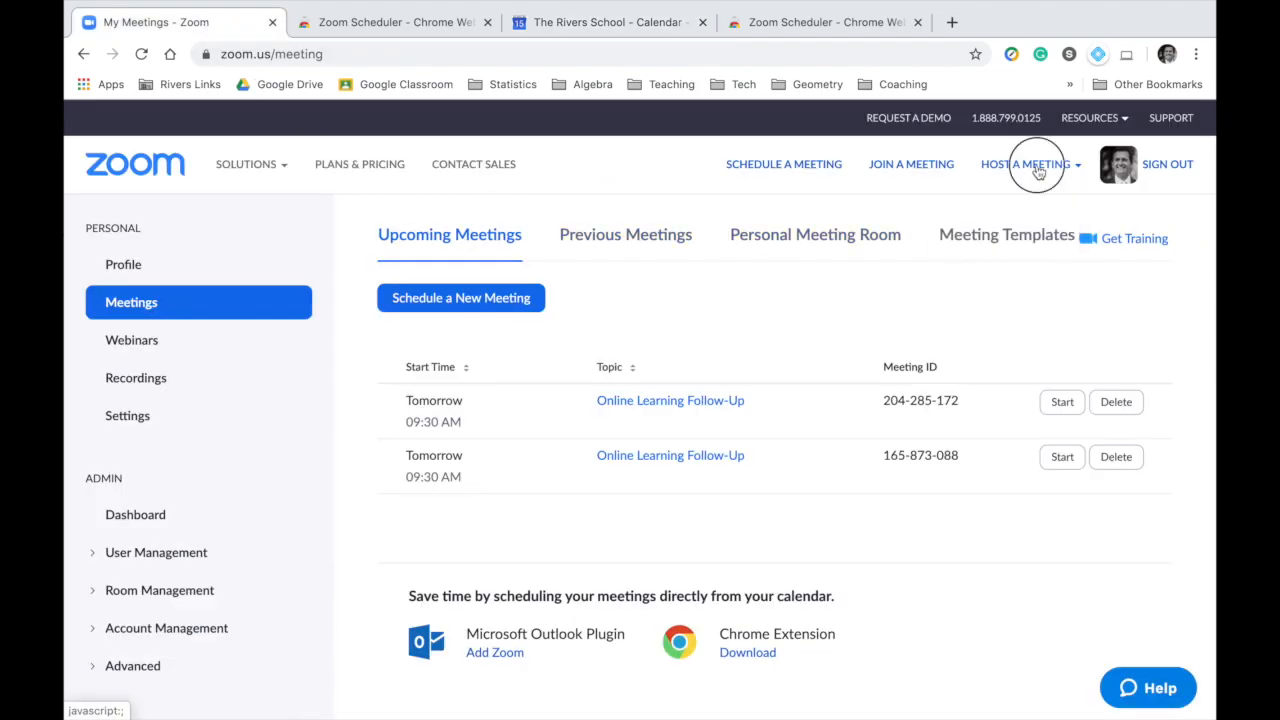
click(1020, 231)
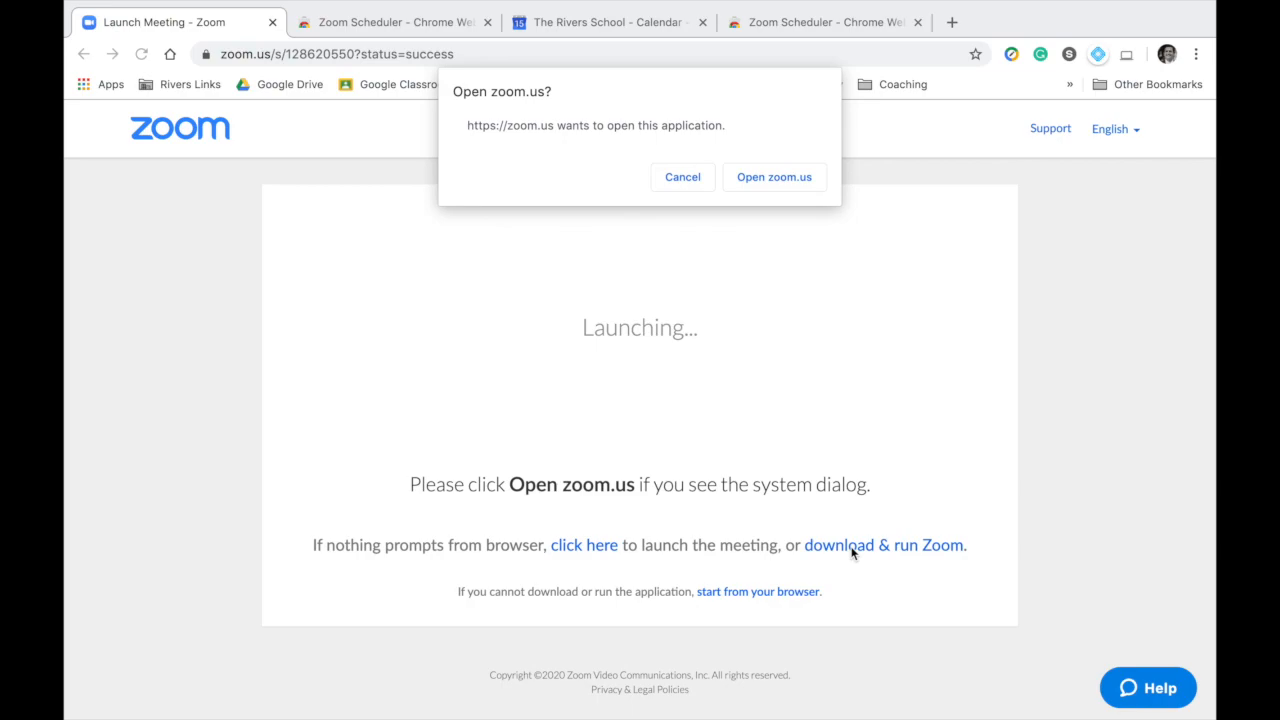
Open the launched meeting in the Zoom desktop application and check the available microphone and speaker choices.
click(752, 181)
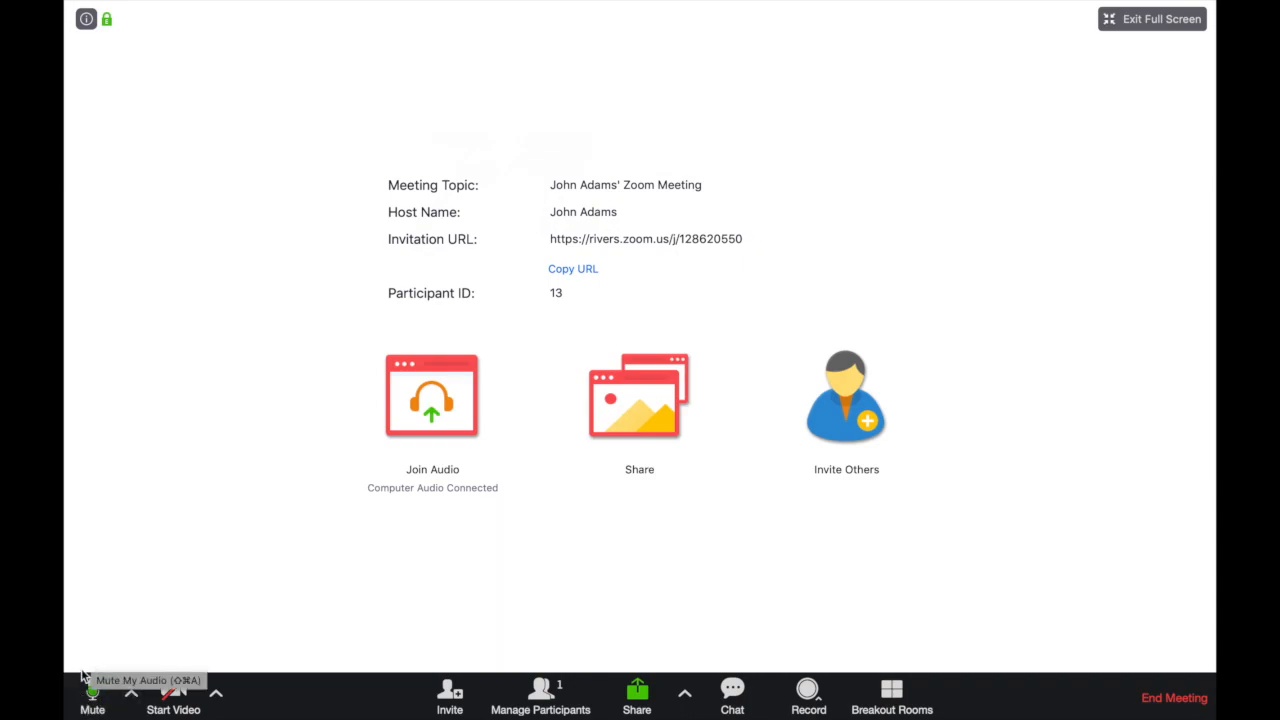
click(129, 697)
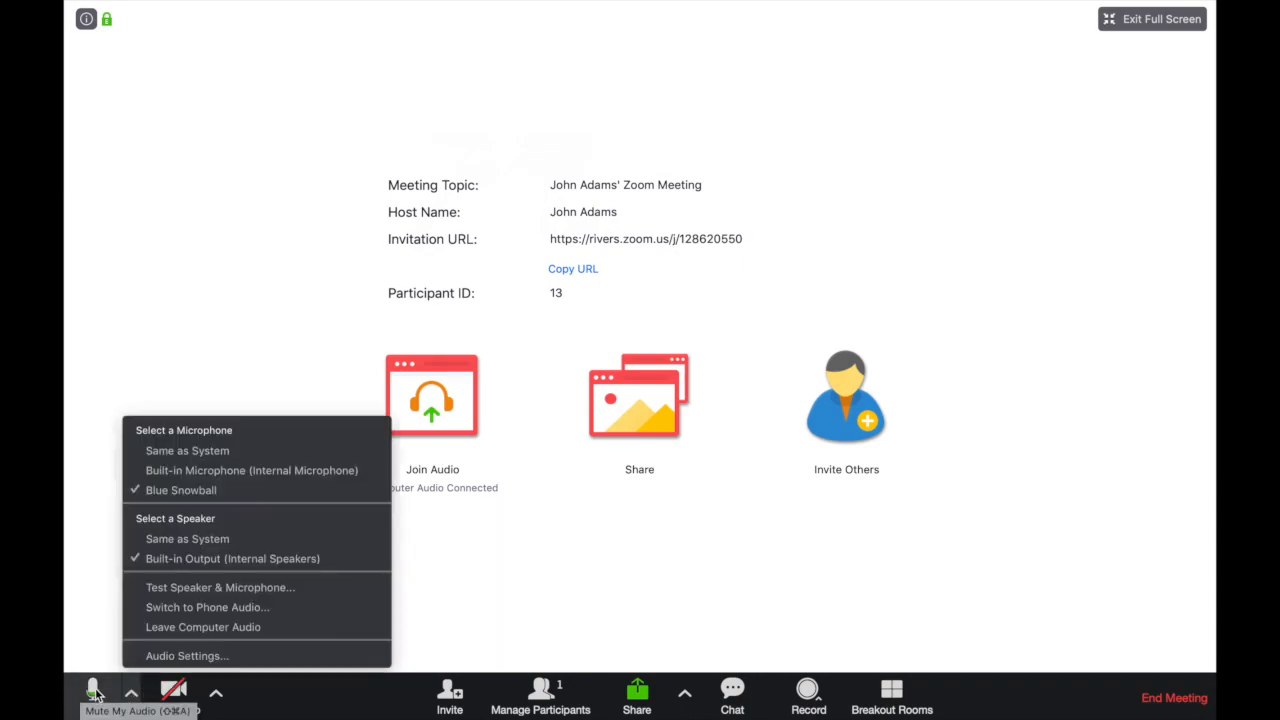
click(94, 647)
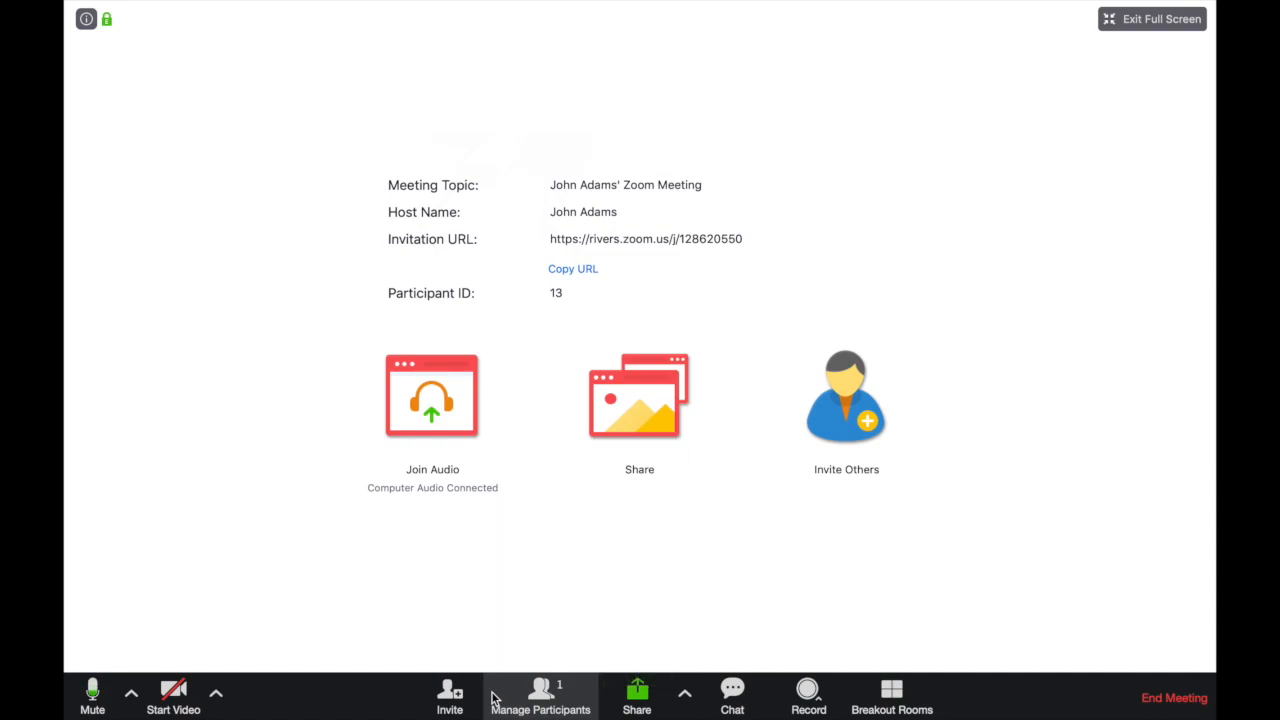
Share a whiteboard with the meeting, and stop the share.
click(660, 700)
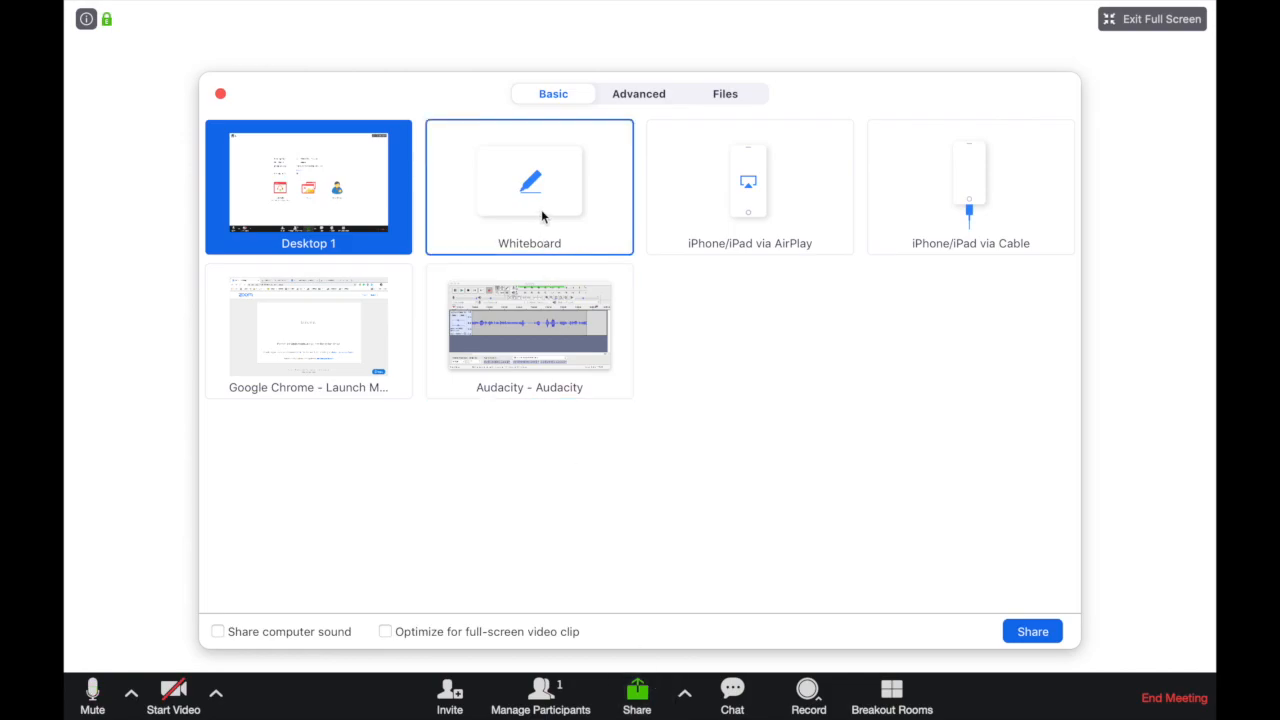
click(525, 155)
click(1040, 627)
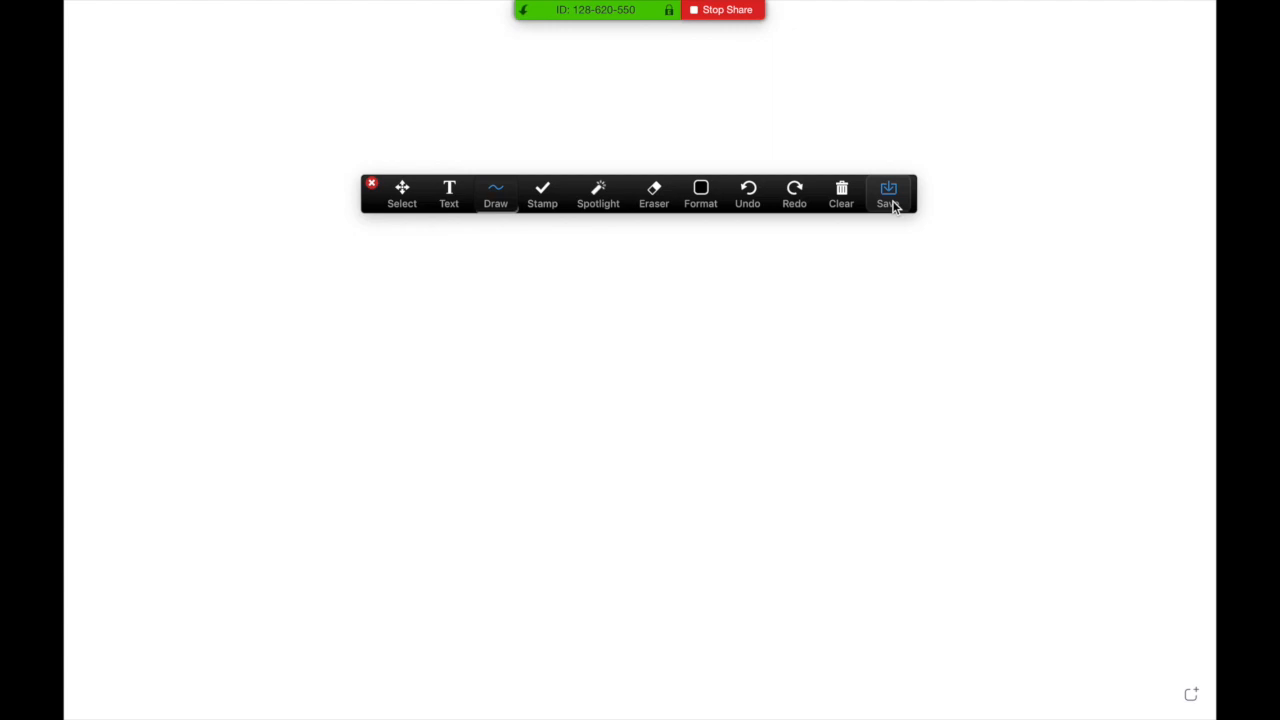
click(708, 10)
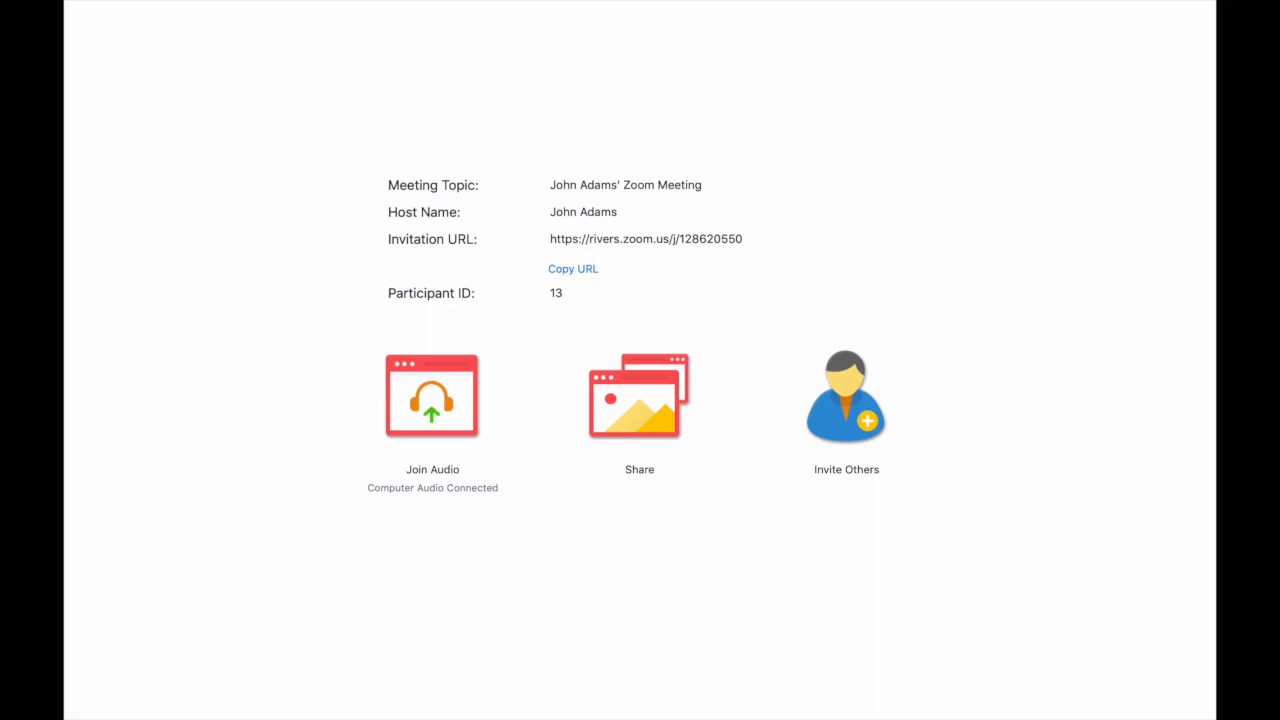
Open the meeting's group chat and examine the options for whom participants are allowed to chat with.
click(732, 694)
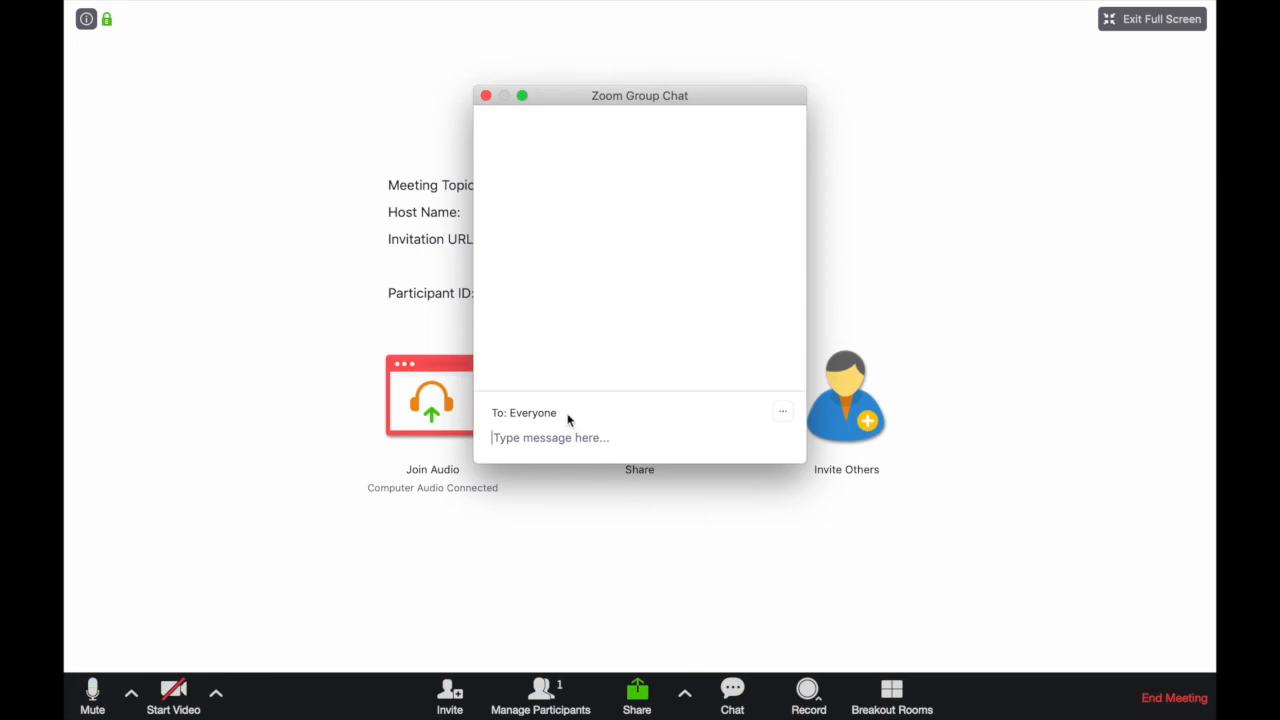
click(783, 413)
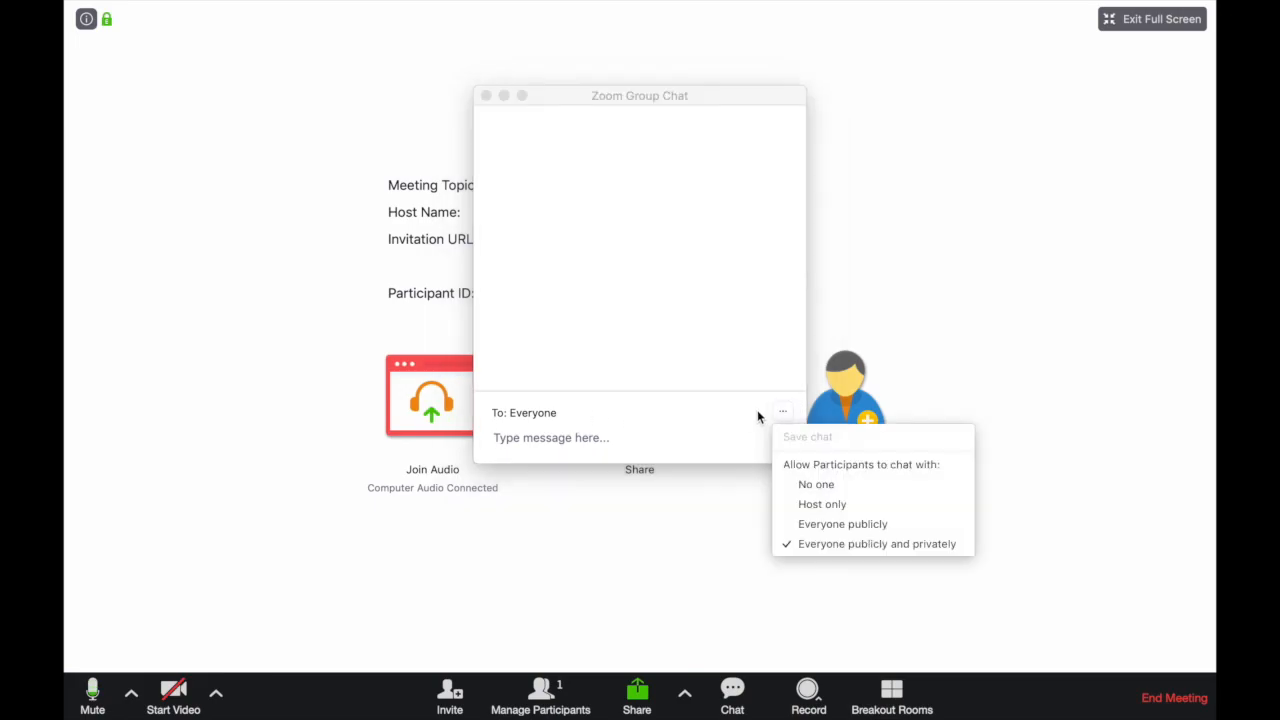
click(667, 444)
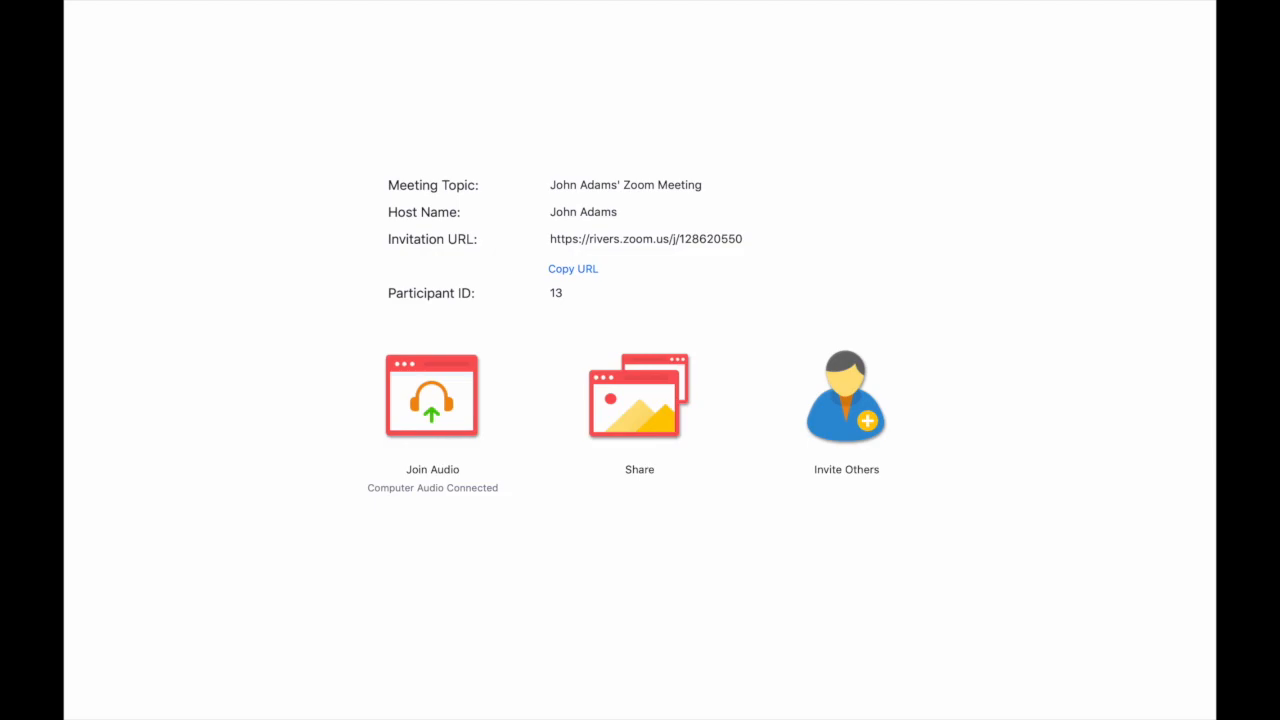
Create four breakout rooms with participants assigned manually.
mouse_move(802, 628)
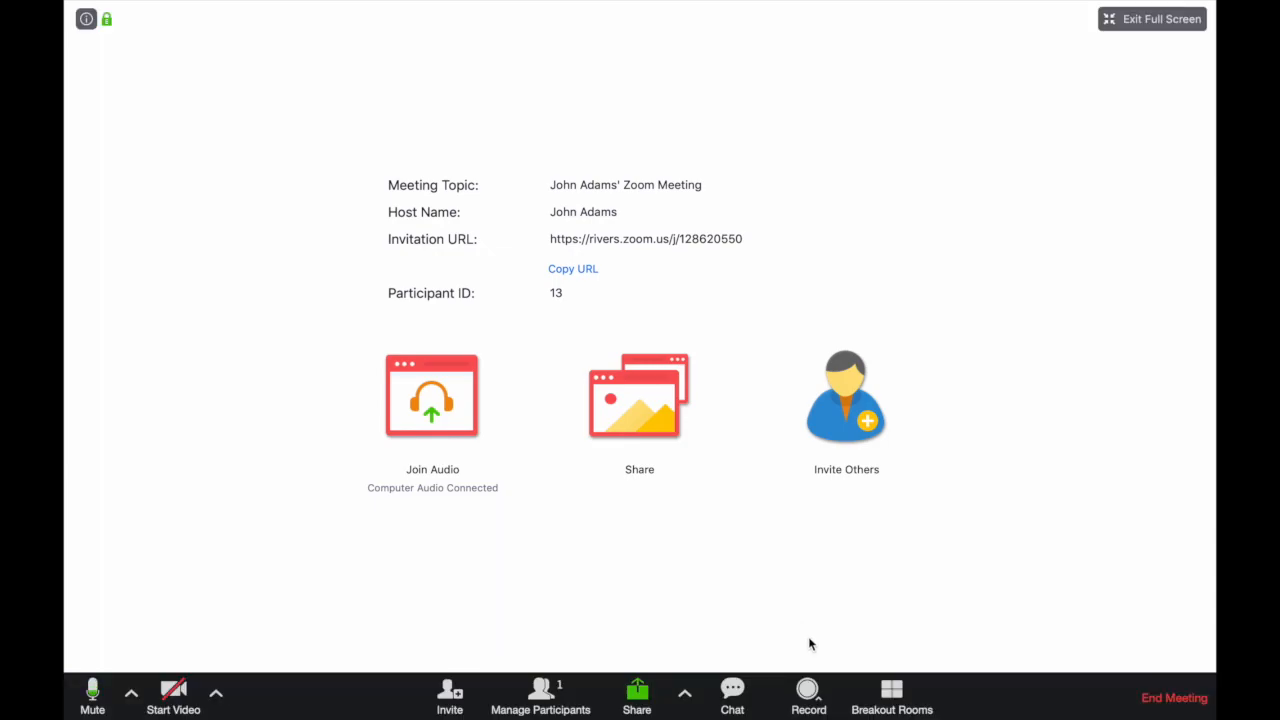
mouse_move(847, 637)
mouse_move(893, 645)
click(892, 695)
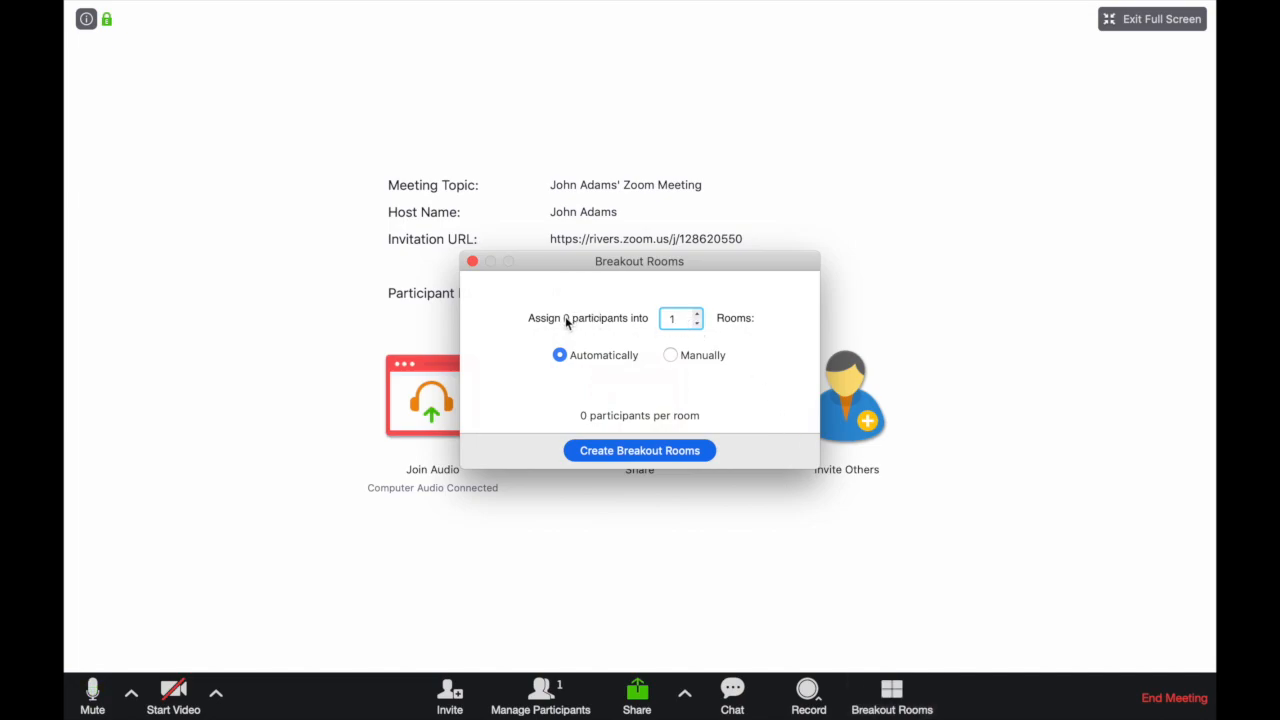
click(697, 314)
click(697, 314)
click(697, 314)
click(671, 356)
click(601, 455)
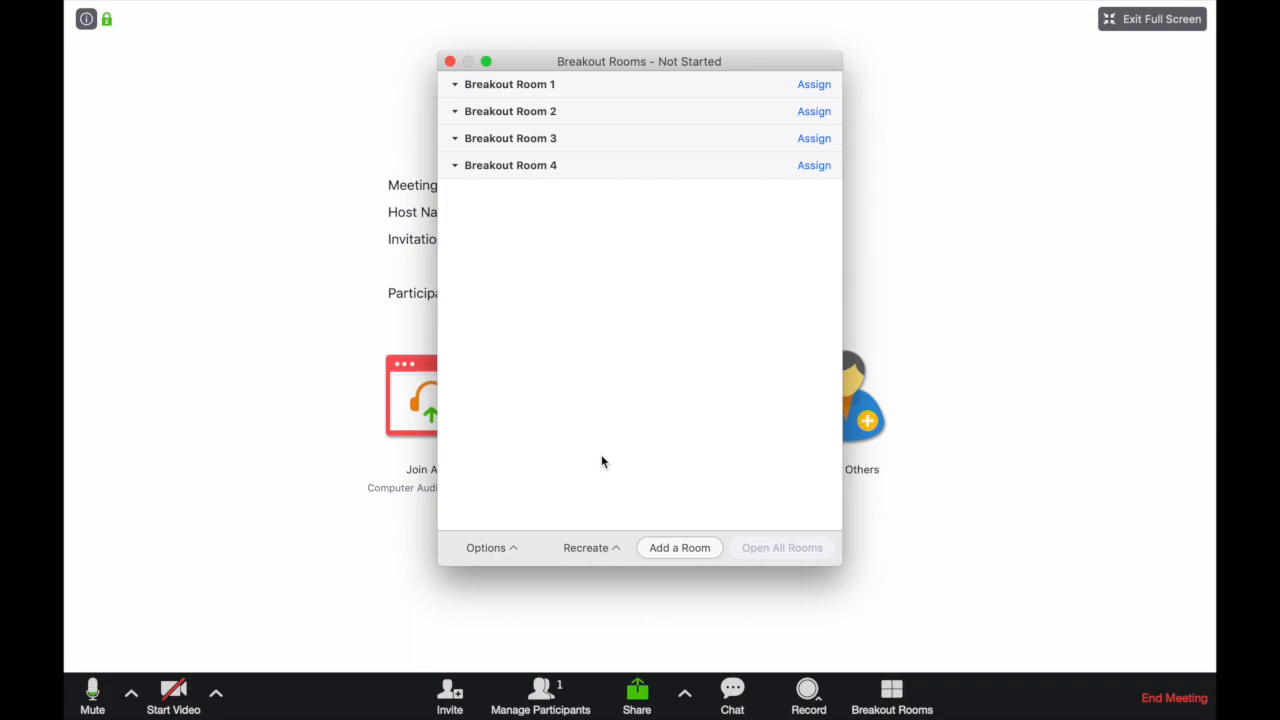
Review the breakout room options for moving participants, automatic closing and the countdown timer, and close the breakout rooms window.
click(470, 167)
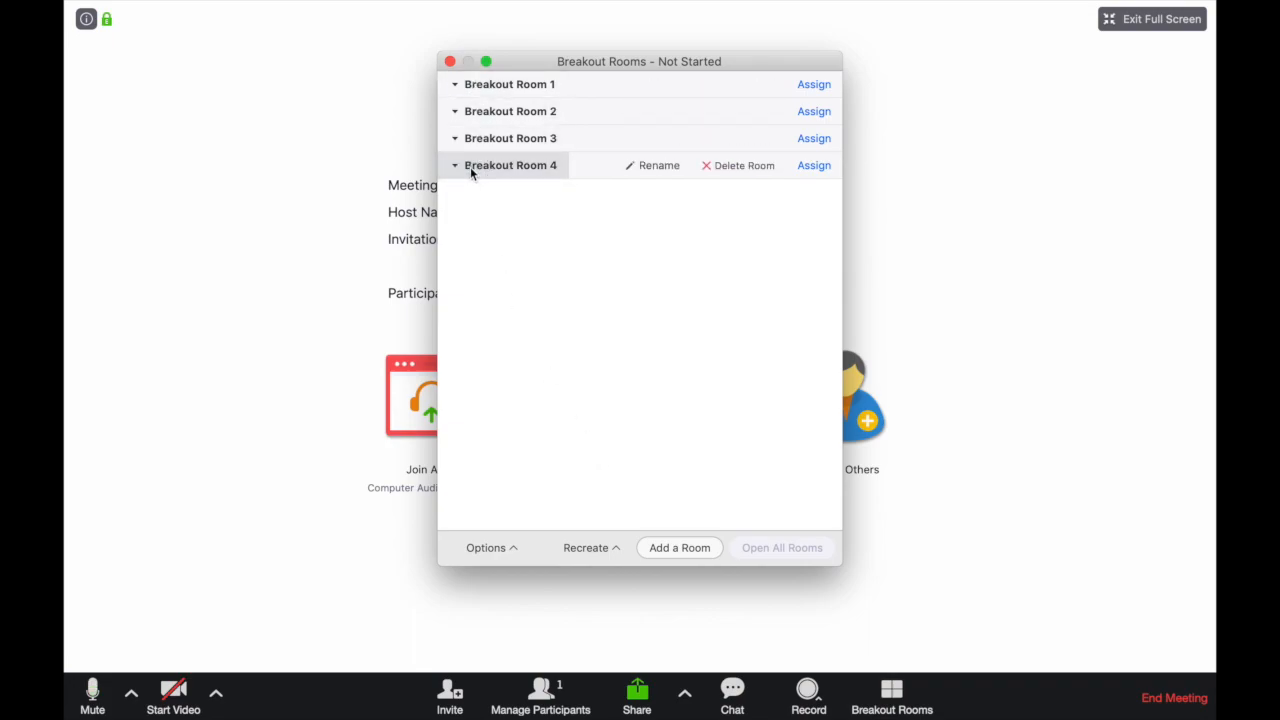
click(462, 548)
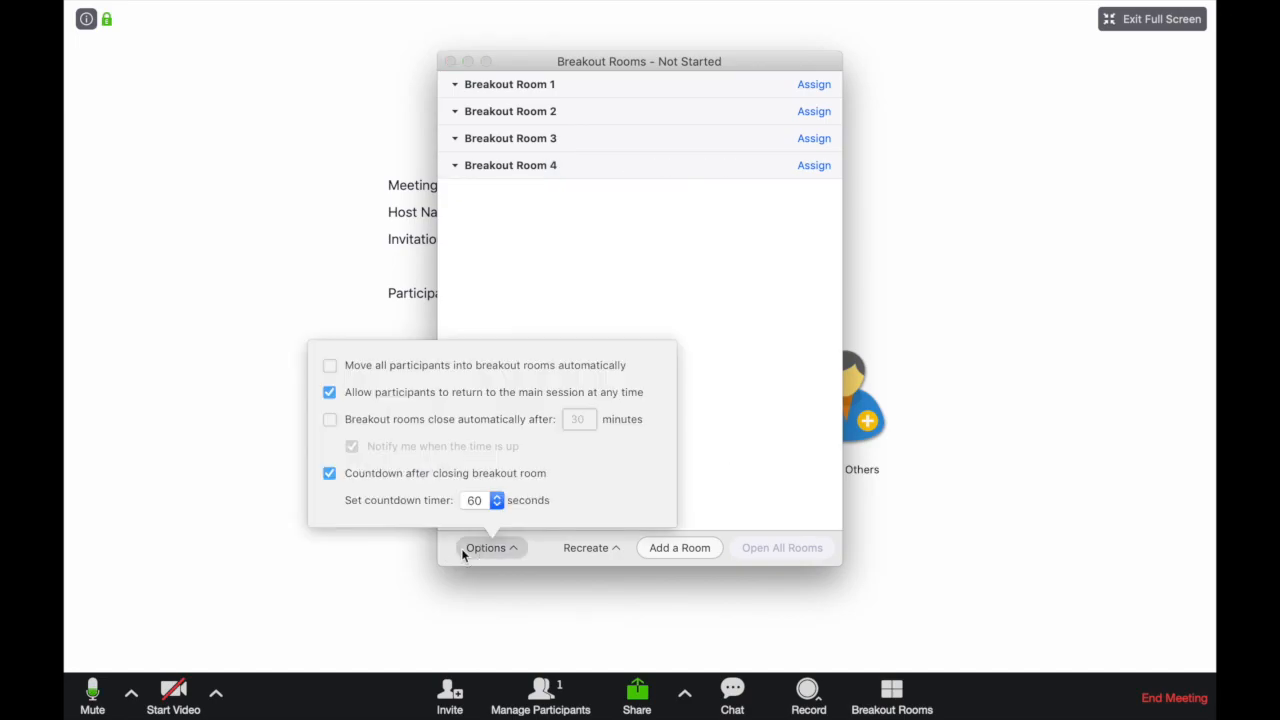
click(778, 456)
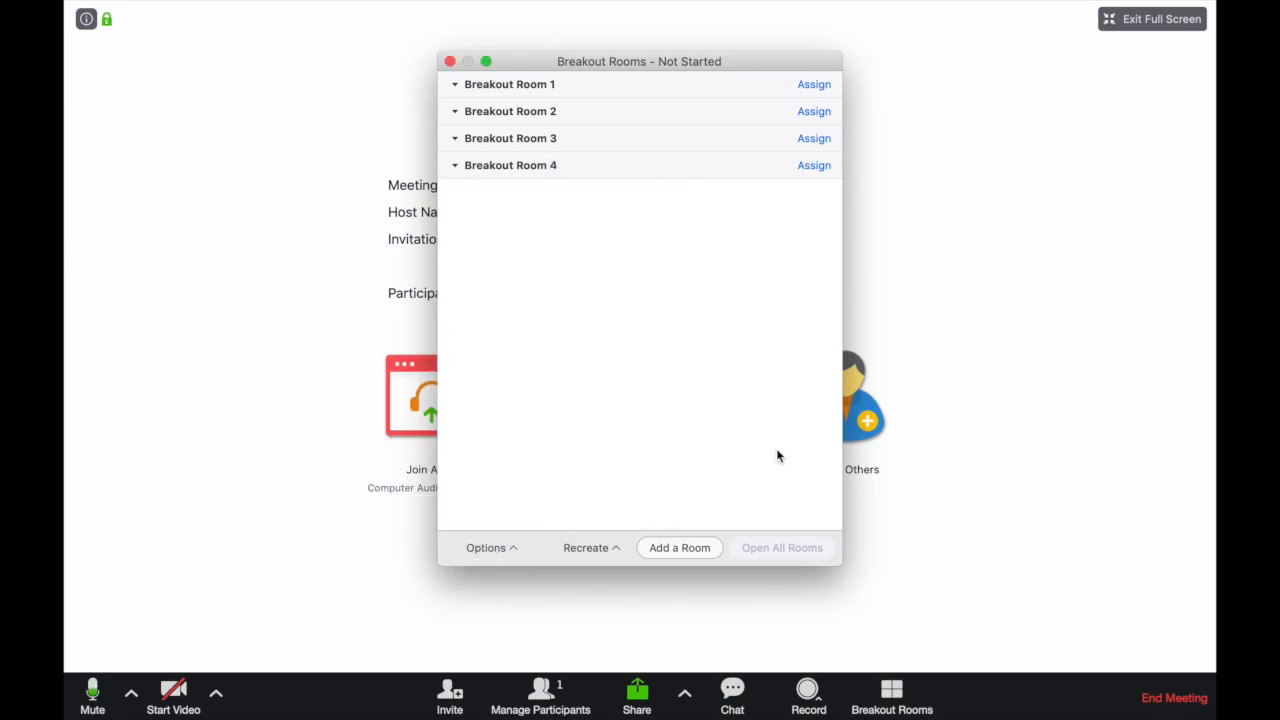
mouse_move(480, 88)
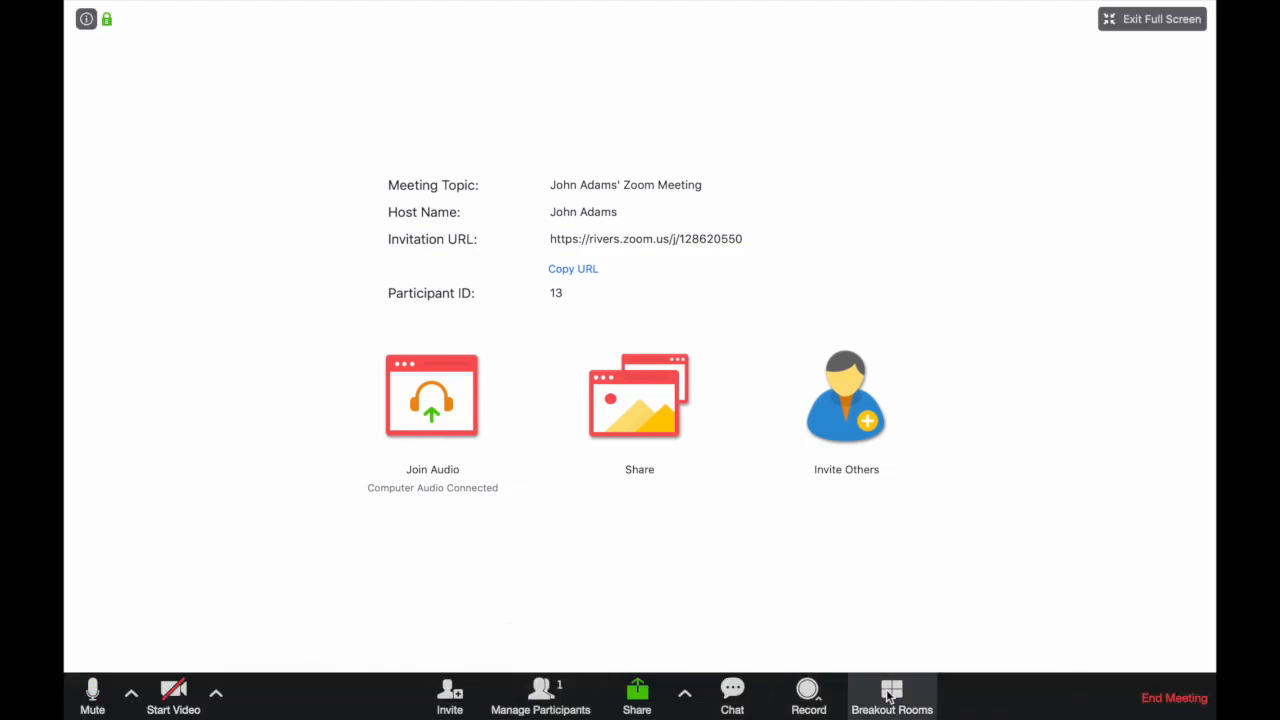
Review the screens, windows and devices available for sharing, and close the selection without sharing.
click(686, 692)
click(659, 694)
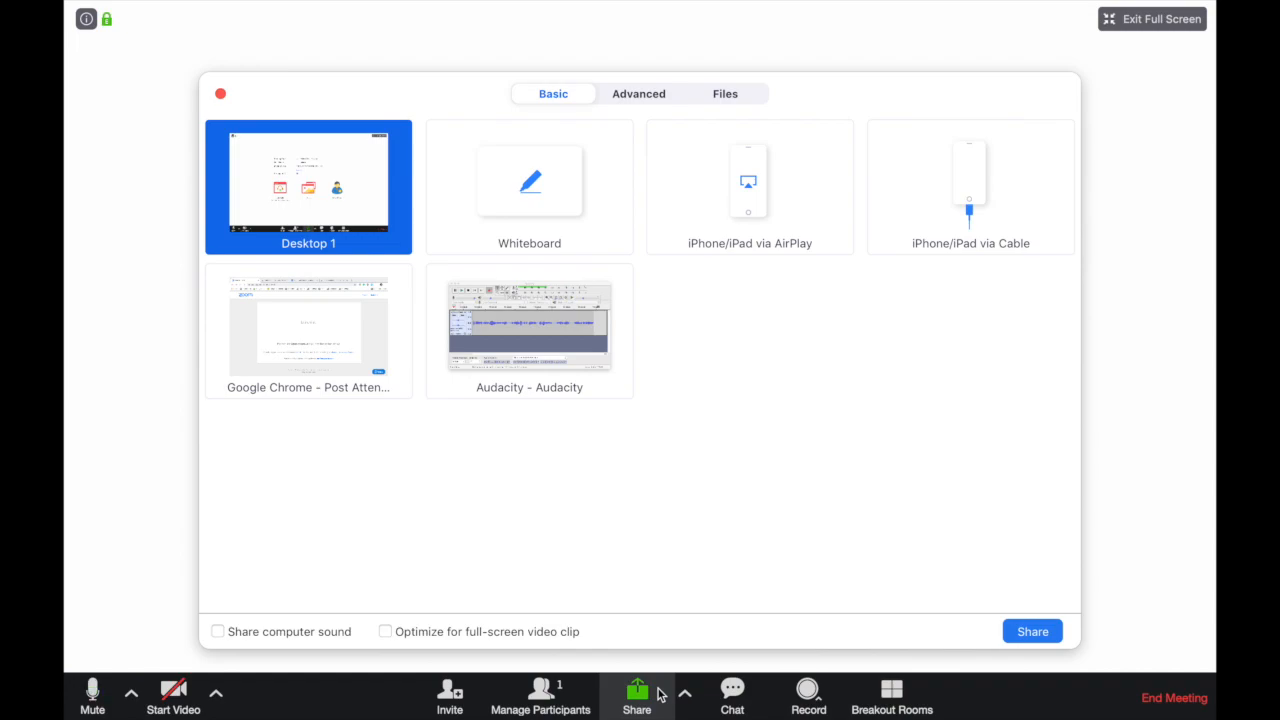
click(220, 94)
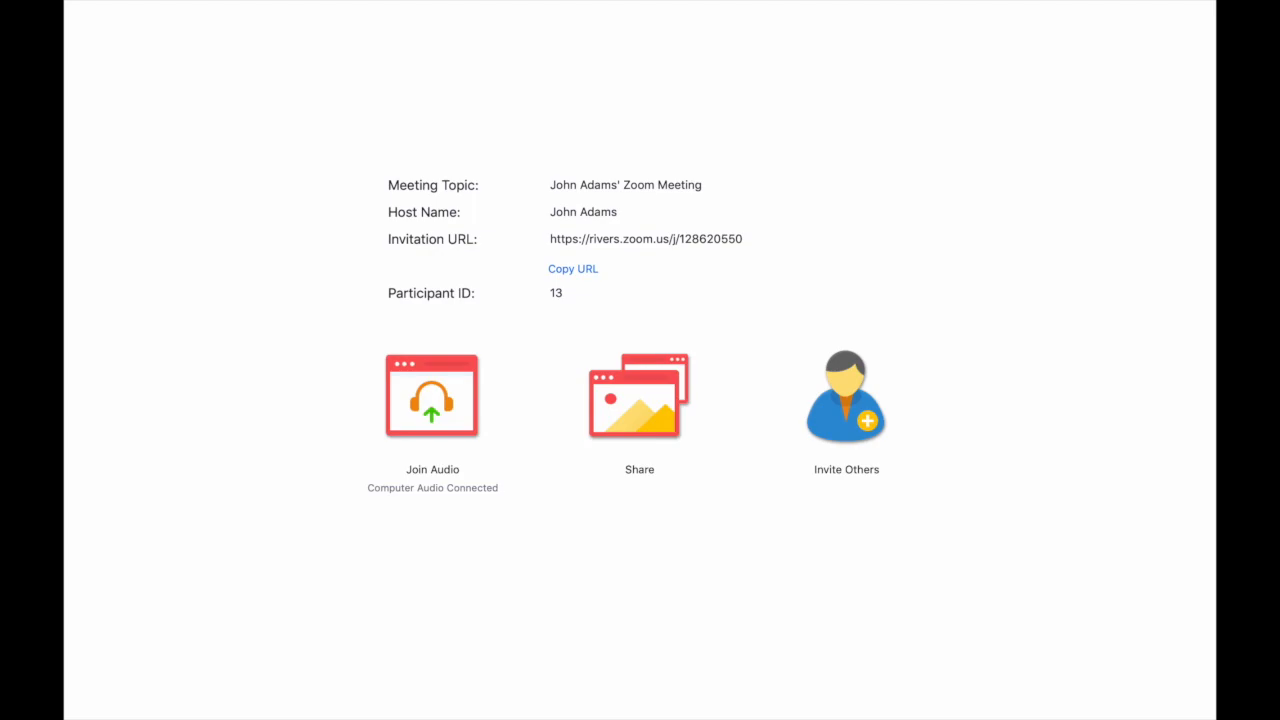
mouse_move(337, 143)
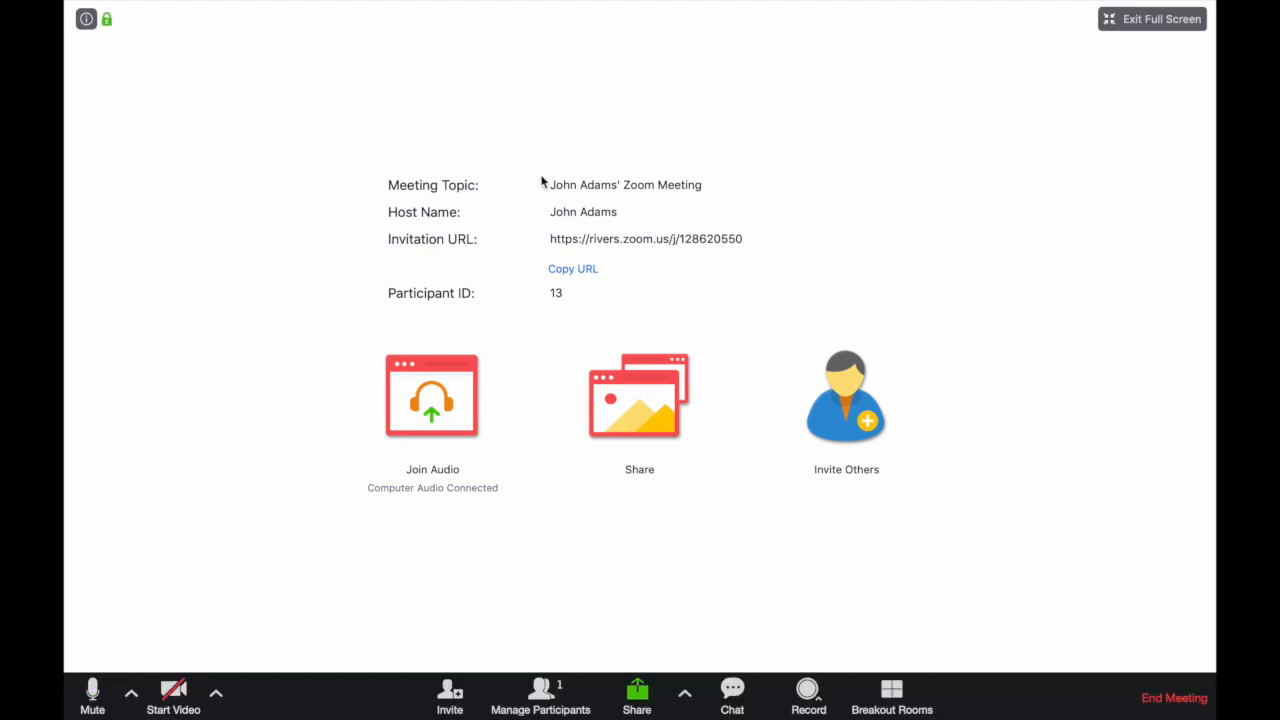